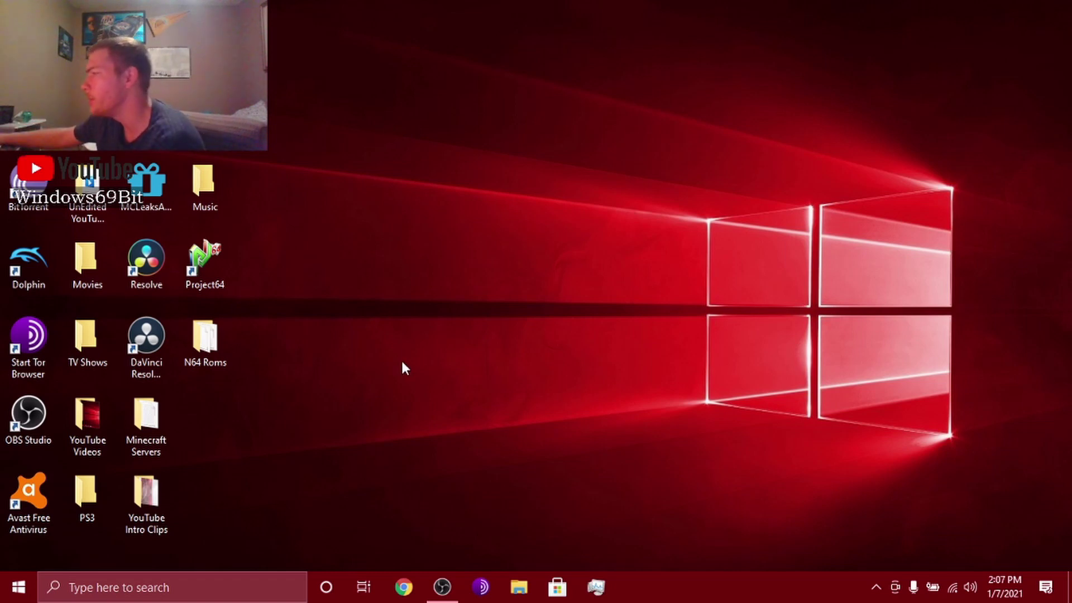
Open Chrome and search Google for "dolphin emulator"
click(406, 586)
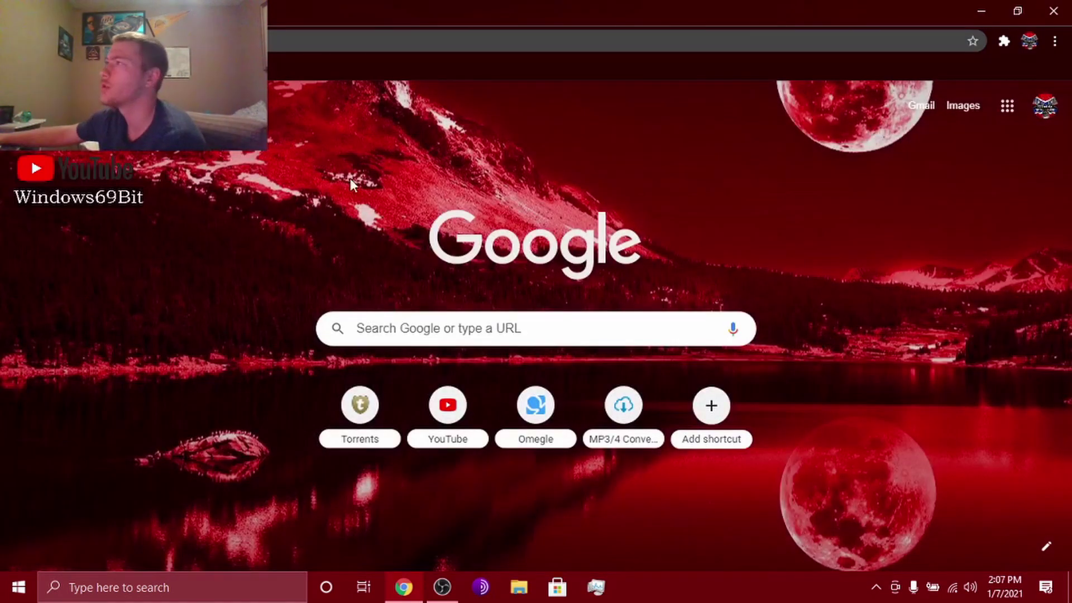
click(441, 331)
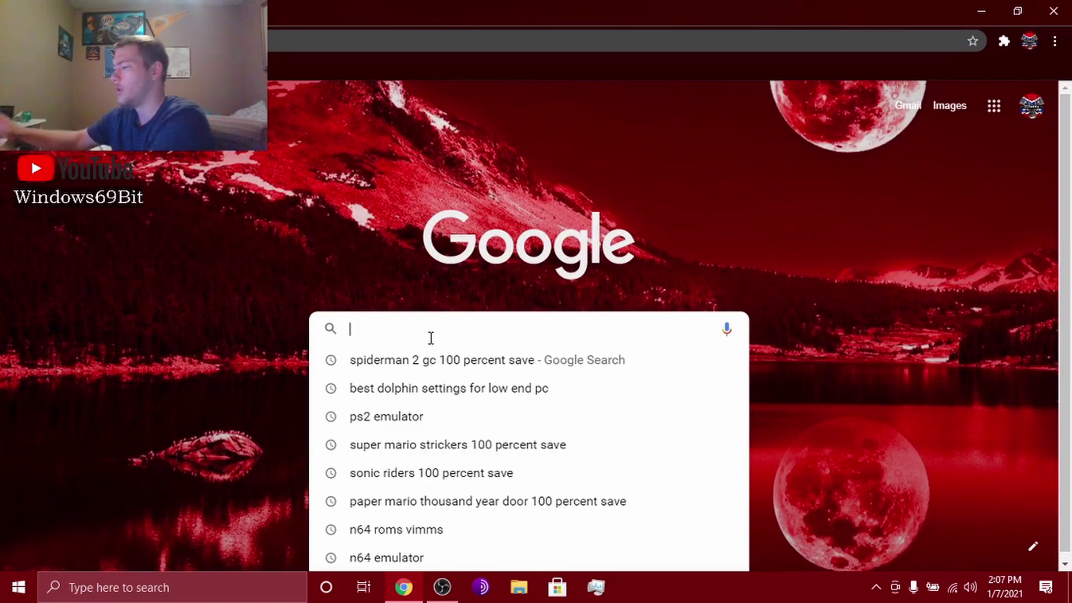
text(dolphin )
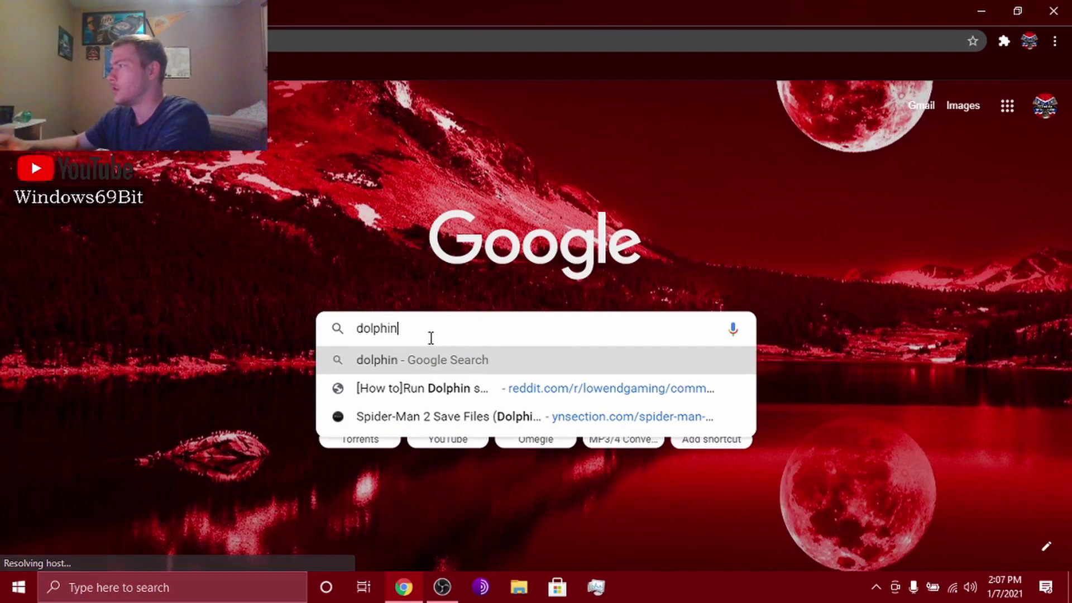
text(emulator)
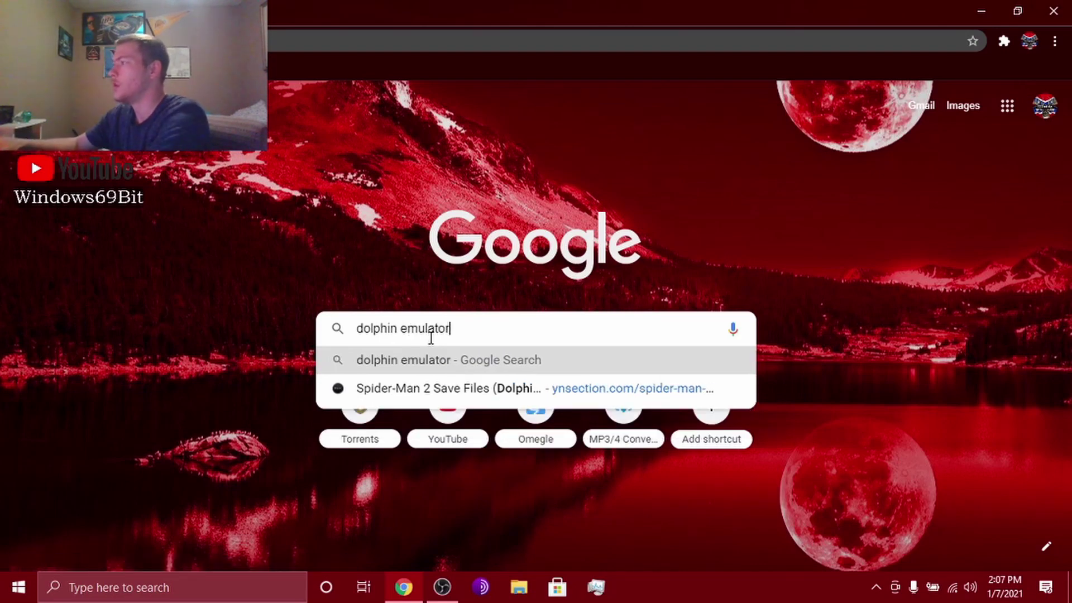
key(Return)
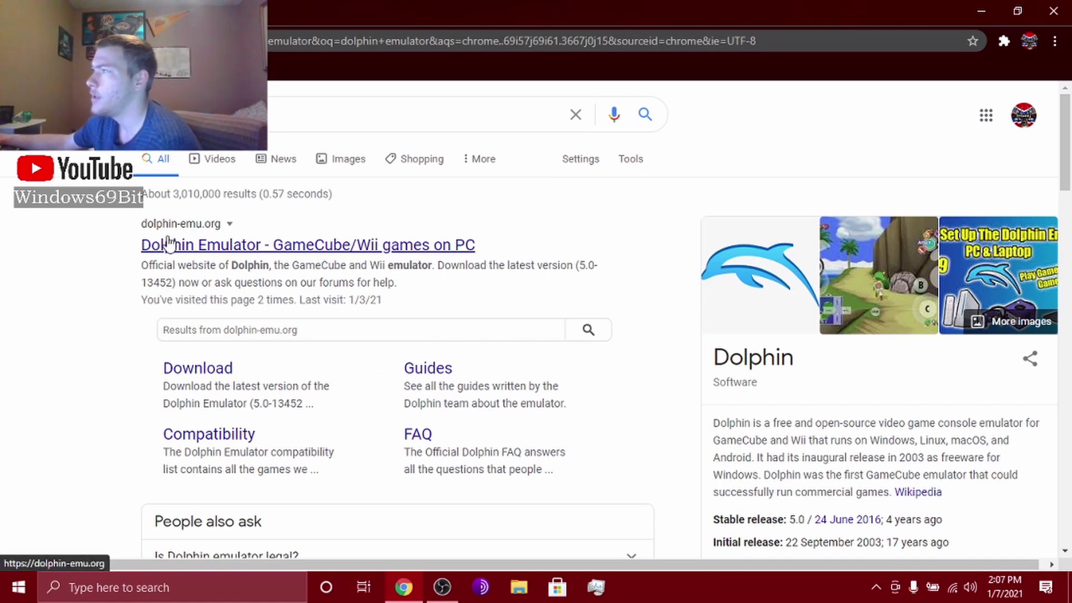
Open the download page of the official Dolphin Emulator website, review the available beta, development and stable versions, and close the browser
click(354, 258)
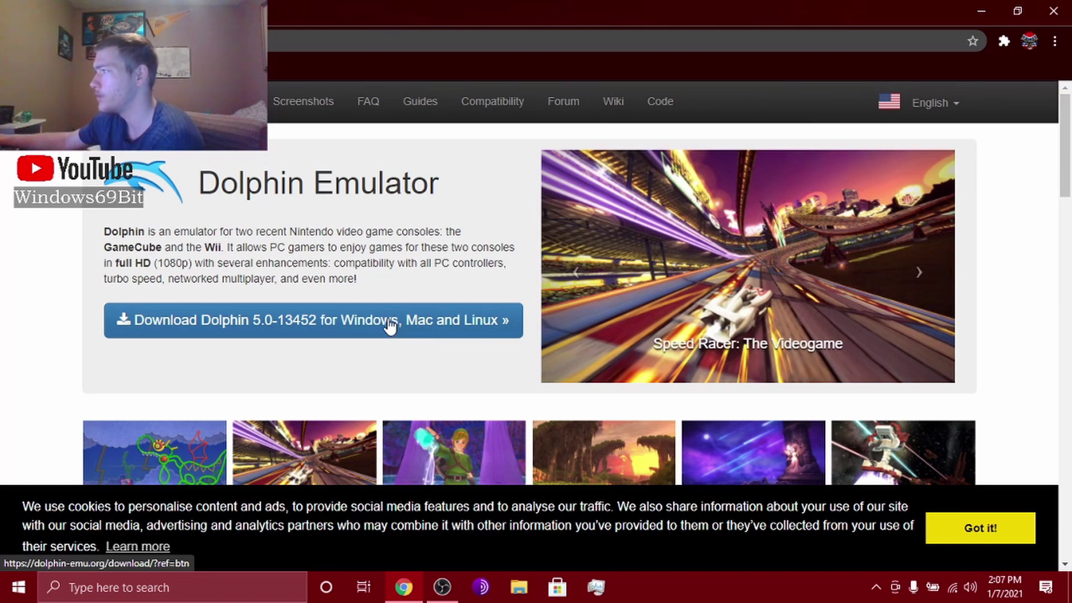
click(389, 326)
scroll(440, 313, down, 4)
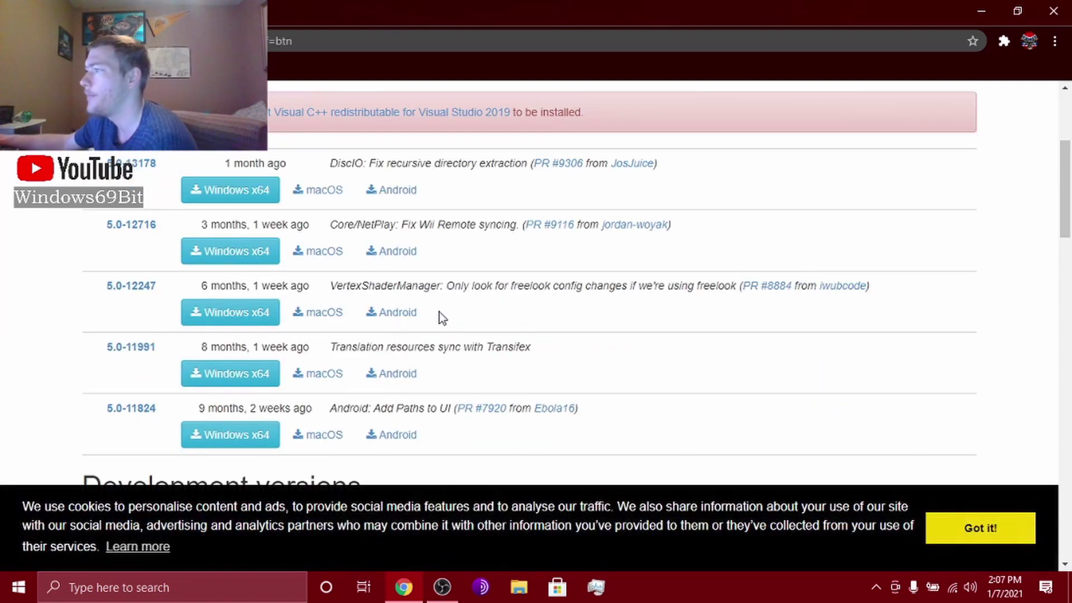
scroll(451, 204, up, 4)
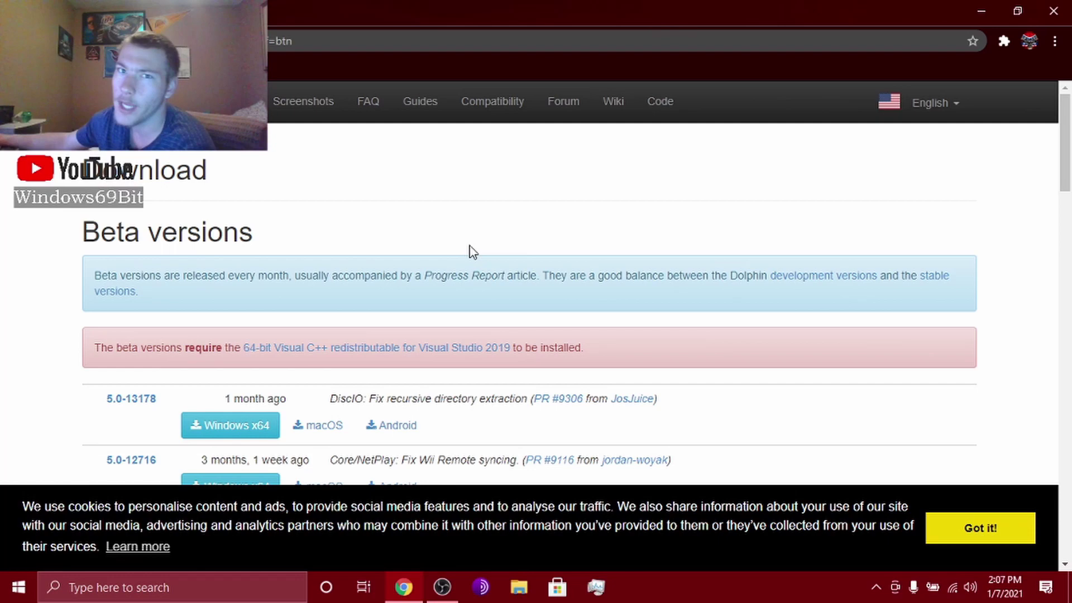
scroll(471, 316, down, 3)
scroll(459, 313, up, 3)
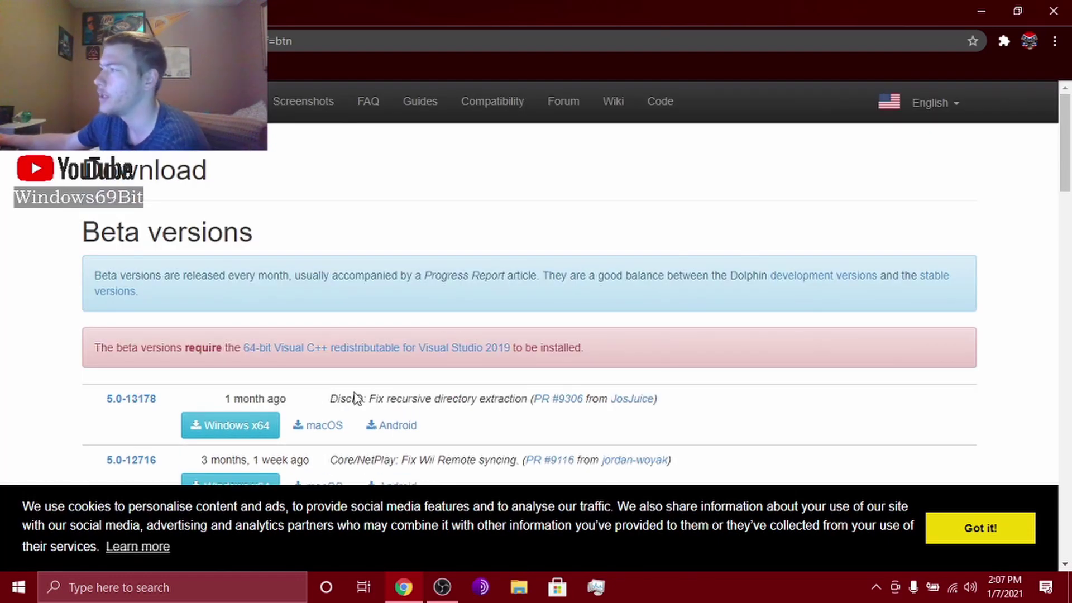
scroll(302, 318, down, 10)
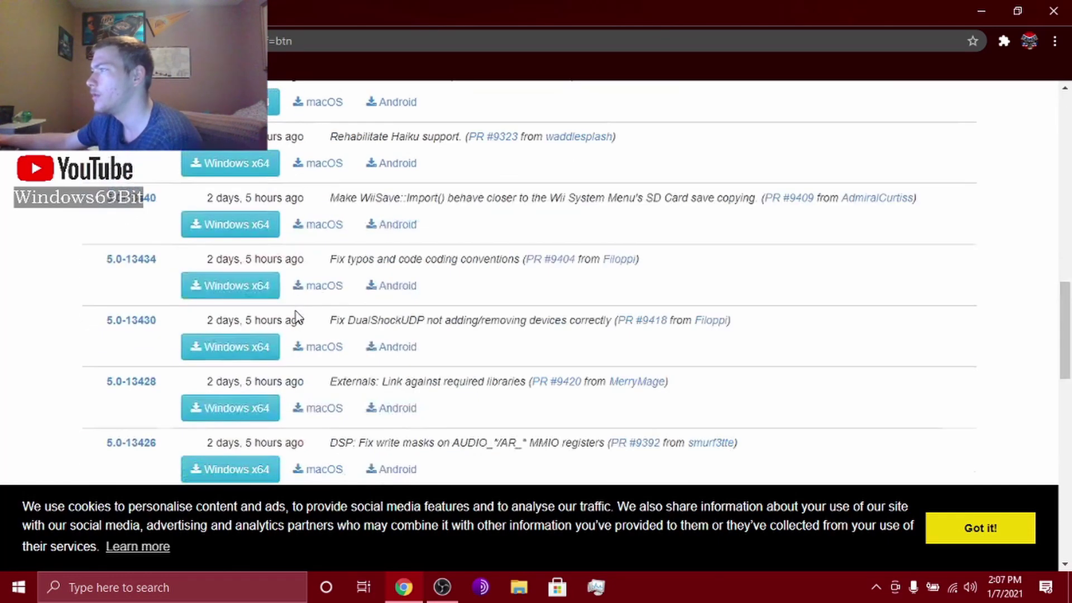
scroll(296, 318, down, 15)
scroll(300, 311, up, 6)
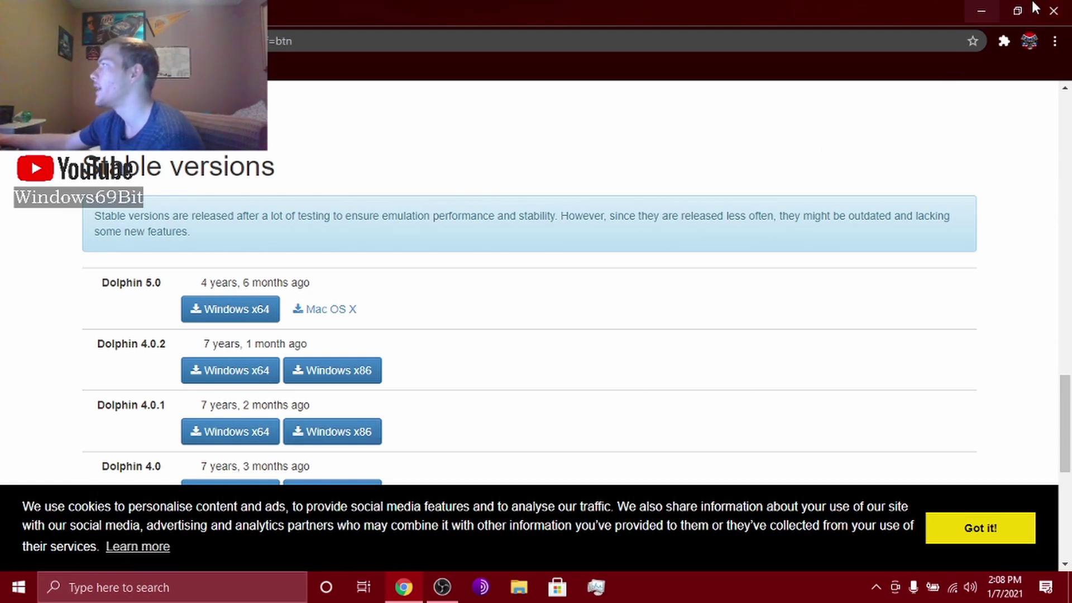
click(1067, 8)
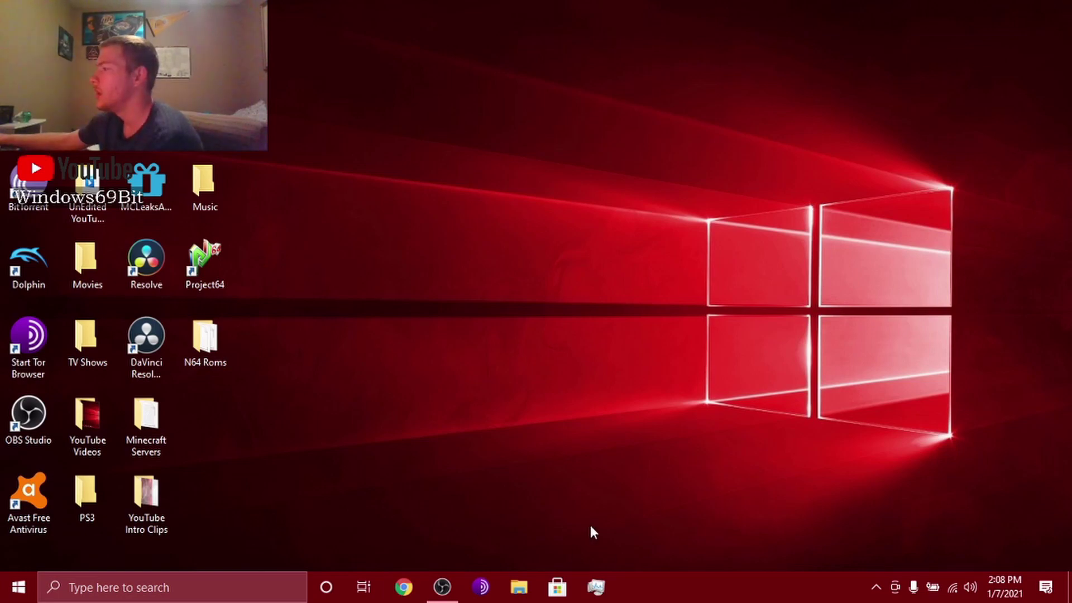
Open the Downloads folder in File Explorer, look through the downloaded files, and close the window
click(519, 588)
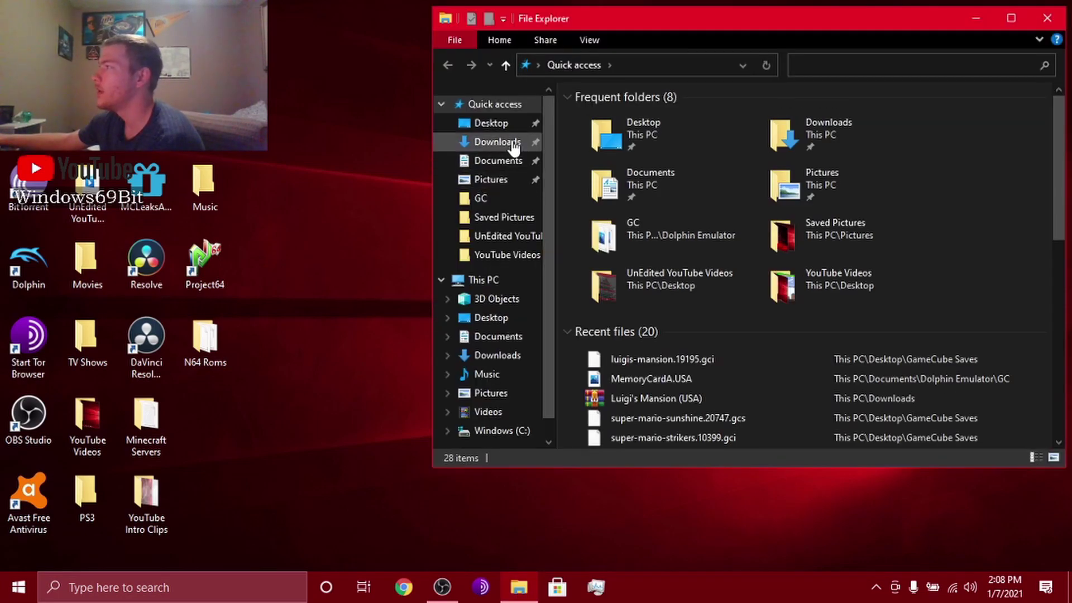
click(498, 142)
drag(736, 10, 607, 27)
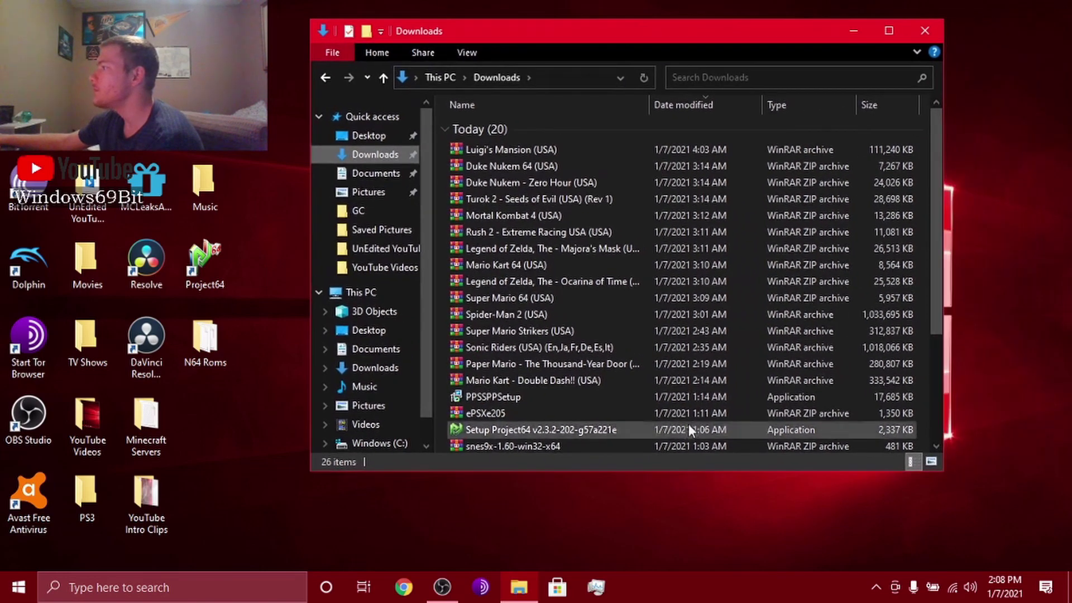
scroll(689, 424, down, 3)
scroll(598, 390, down, 1)
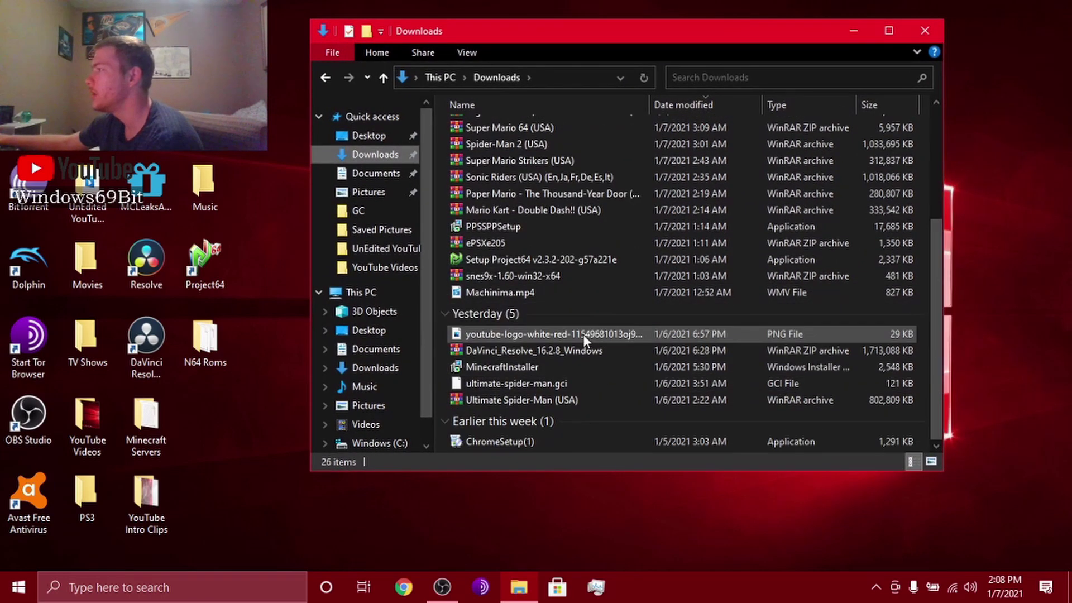
scroll(620, 271, up, 4)
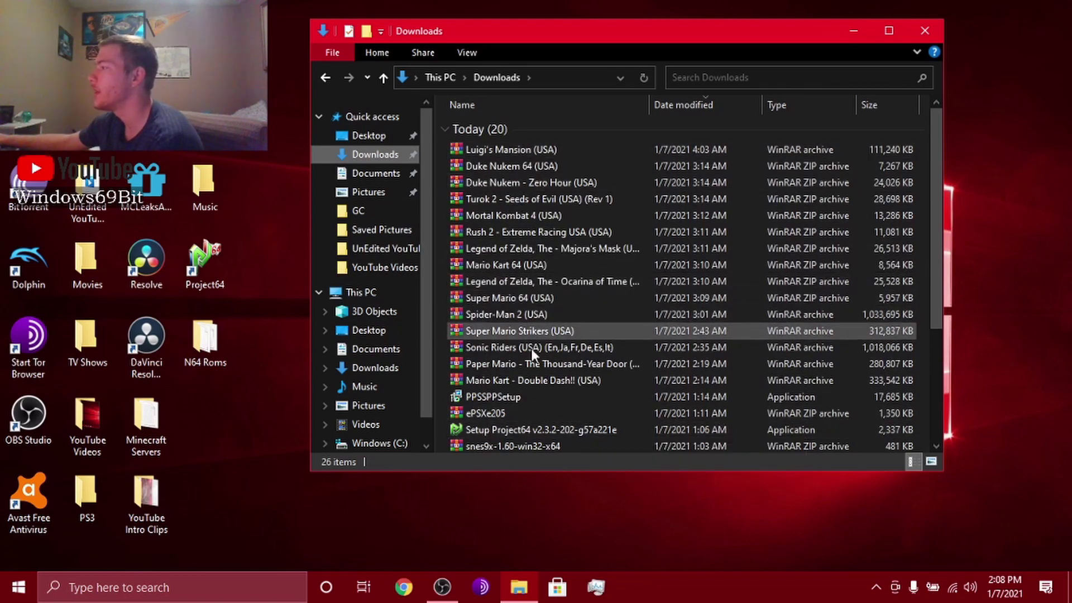
scroll(570, 411, down, 2)
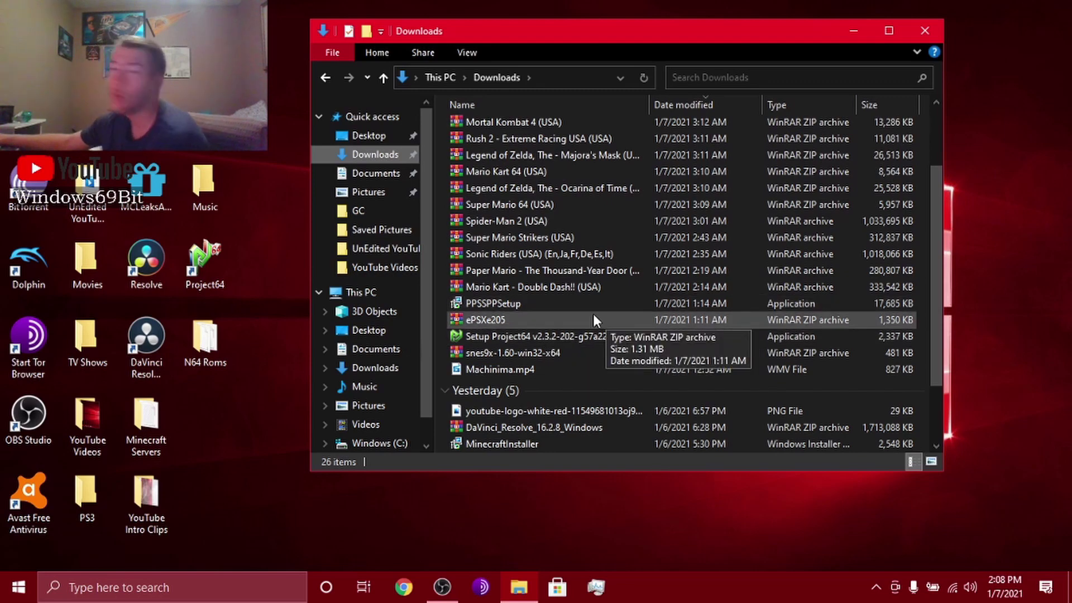
scroll(567, 287, down, 2)
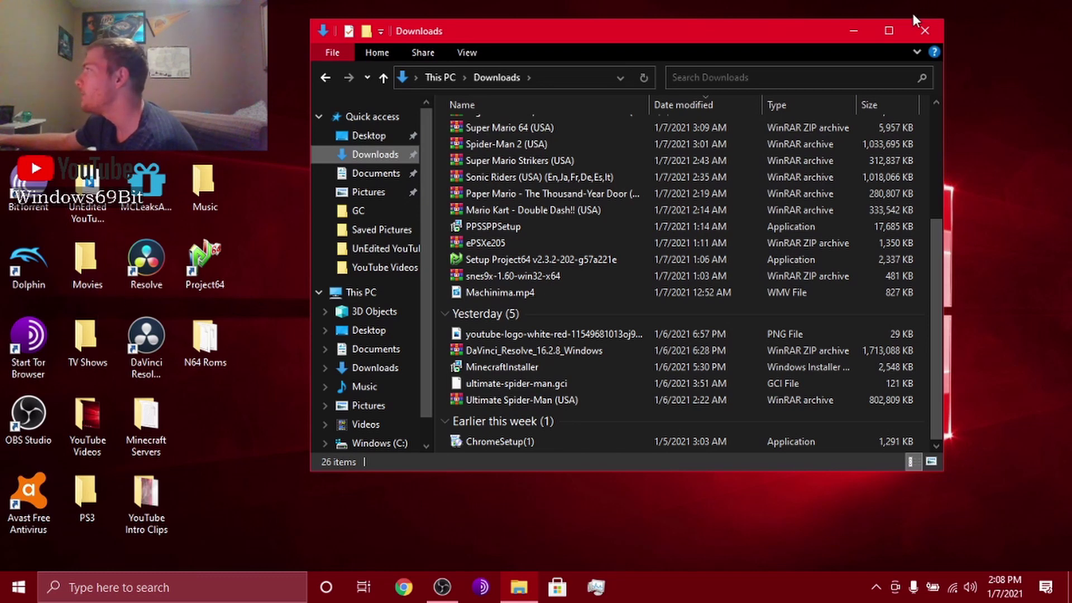
click(926, 29)
drag(500, 69, 960, 491)
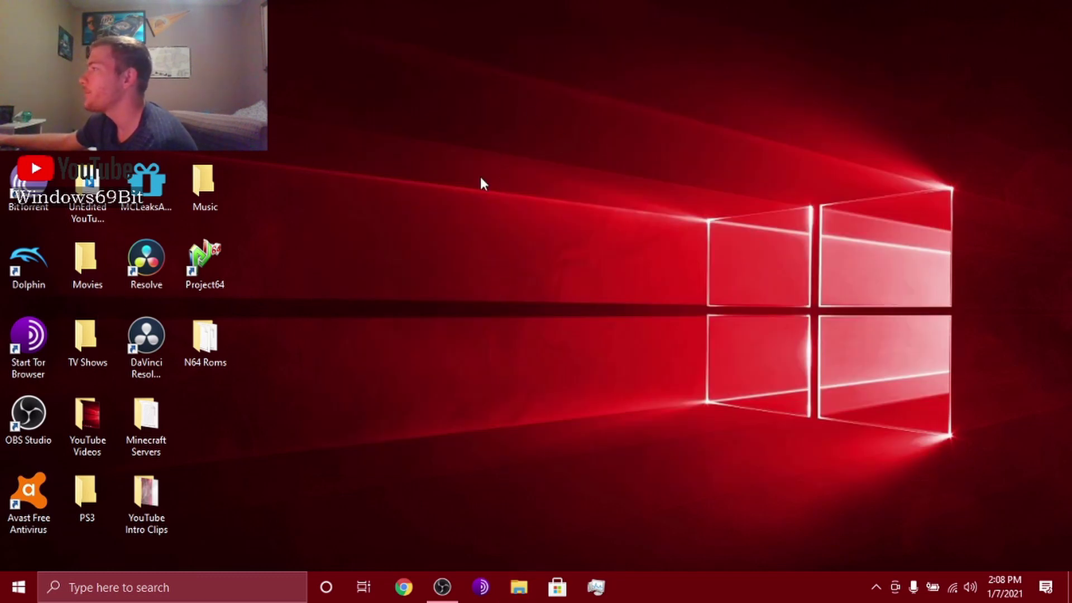
Launch the Dolphin emulator from the desktop
double_click(29, 263)
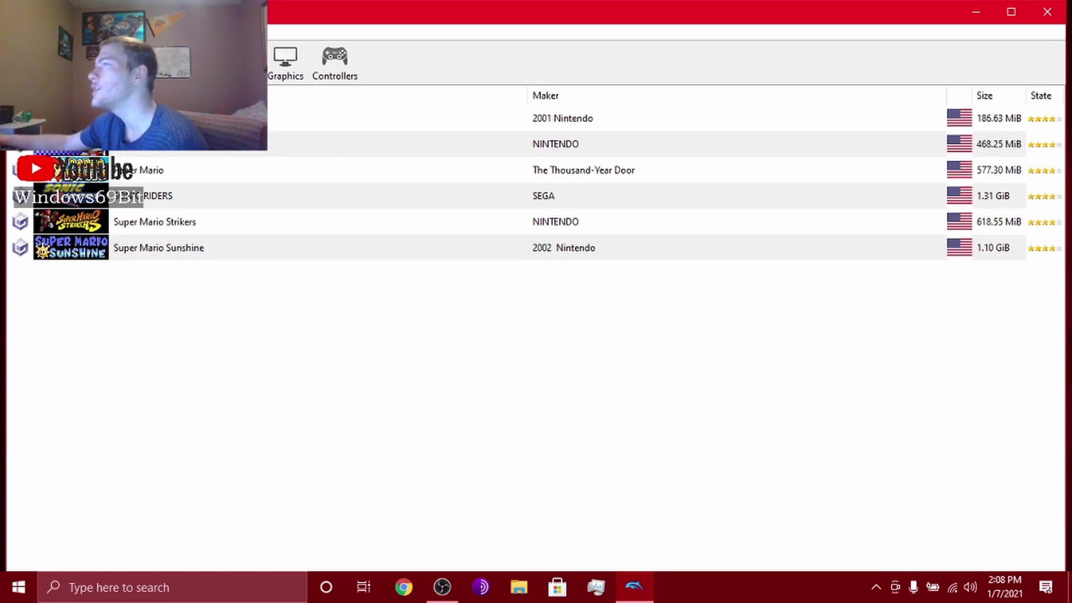
click(51, 32)
key(Escape)
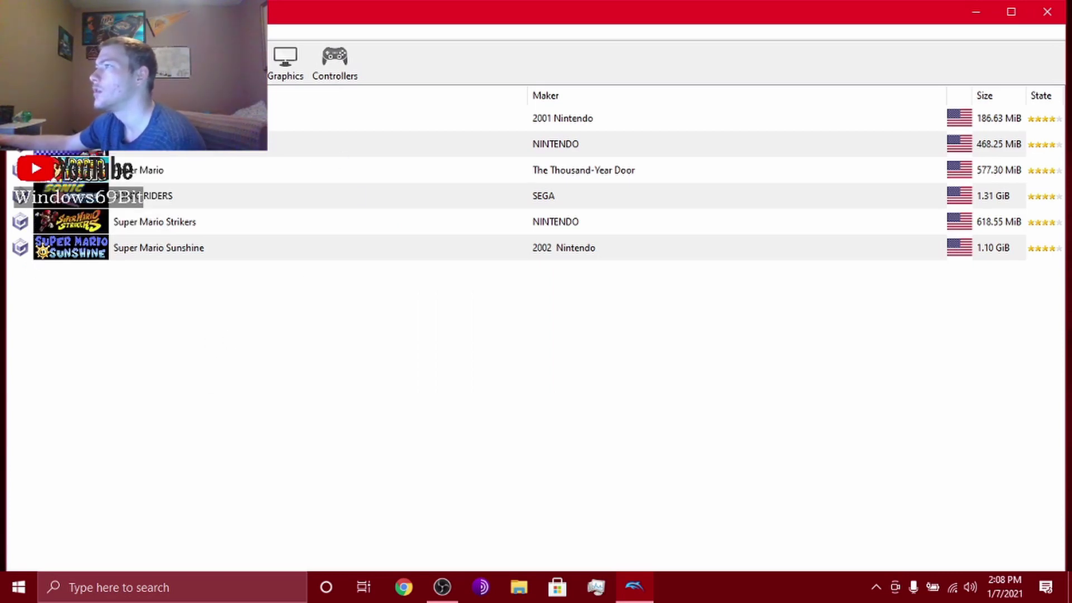
click(50, 32)
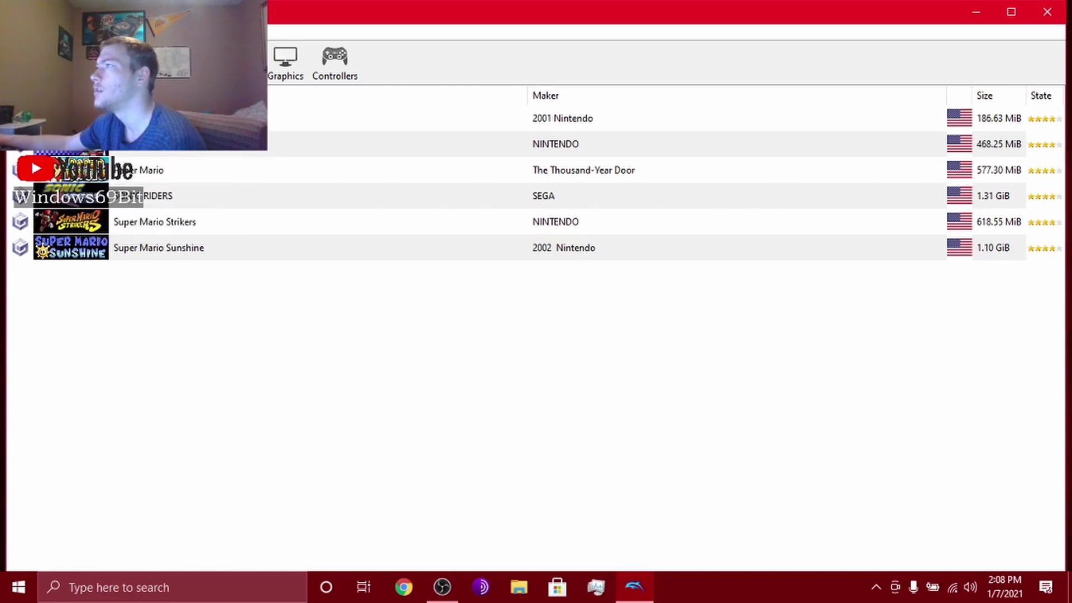
mouse_move(179, 32)
key(Escape)
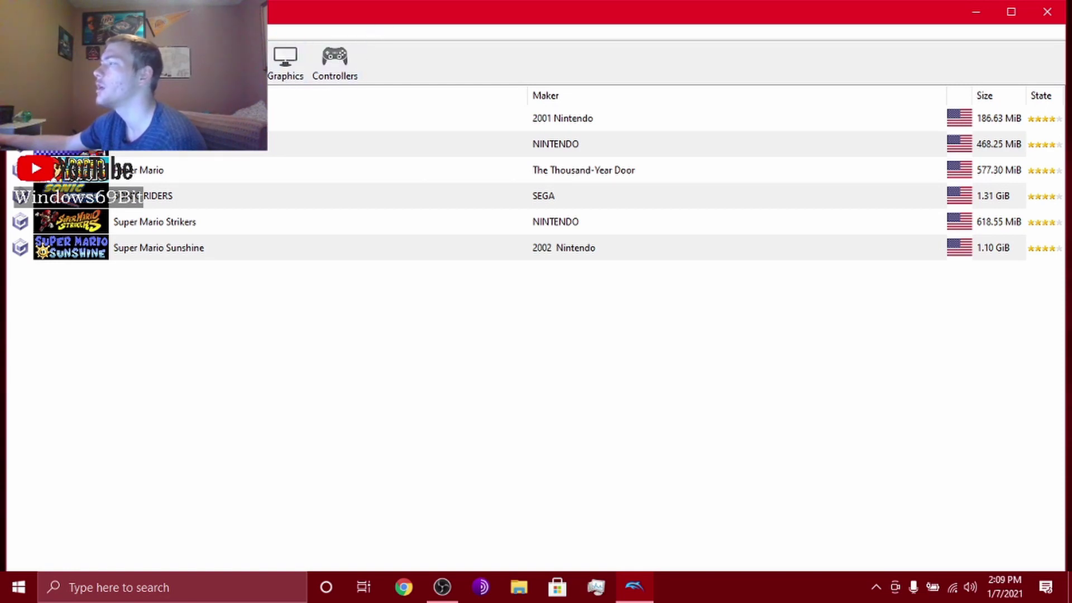
Review Dolphin's General, Interface, Audio, GameCube, Wii, Paths and Advanced configuration settings, and close the configuration
click(246, 62)
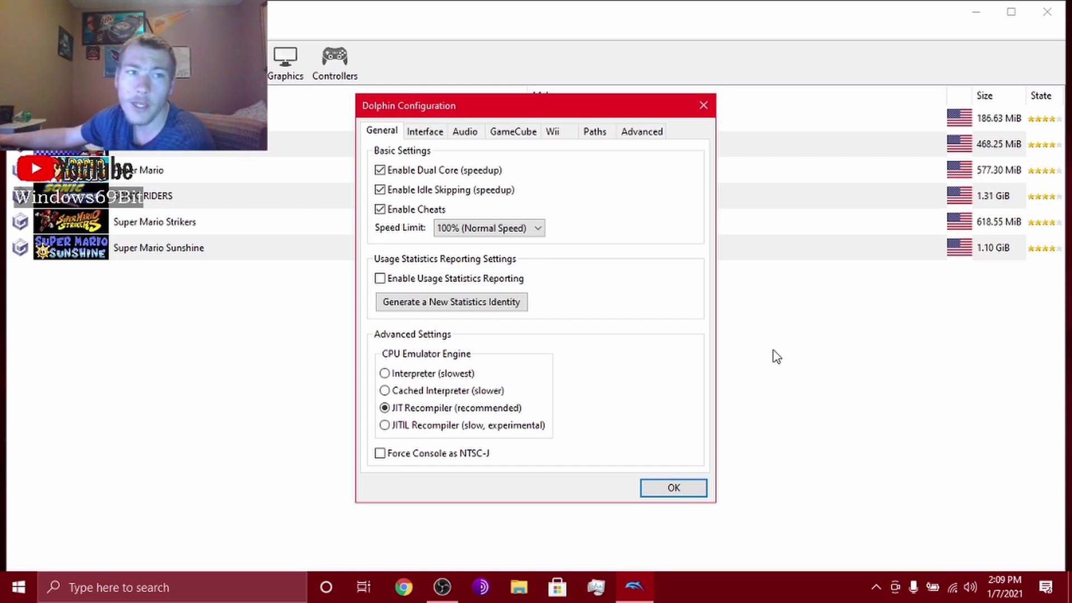
drag(558, 107, 789, 68)
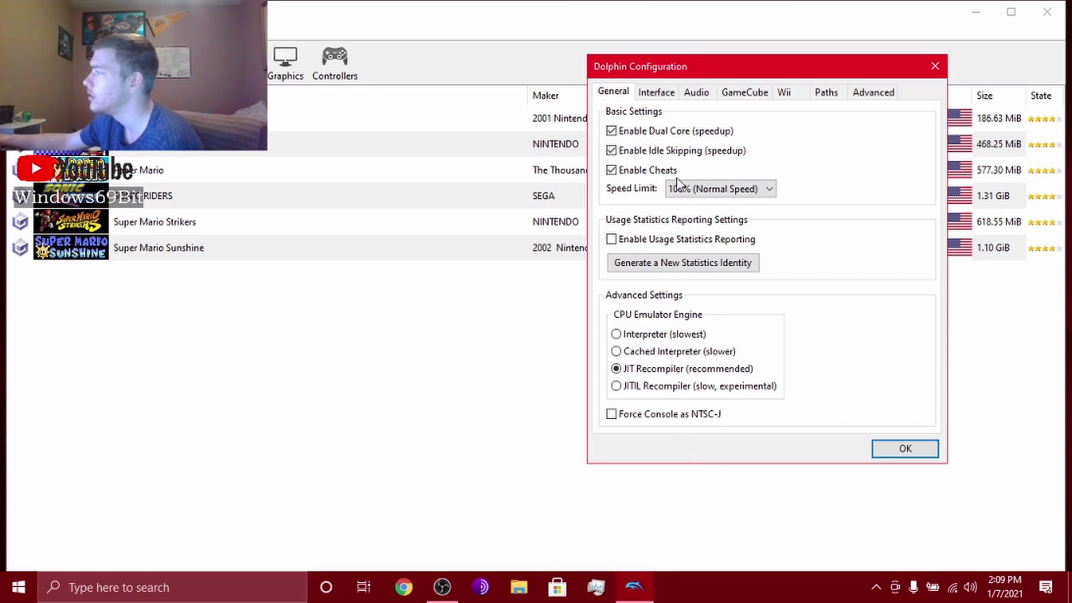
click(656, 92)
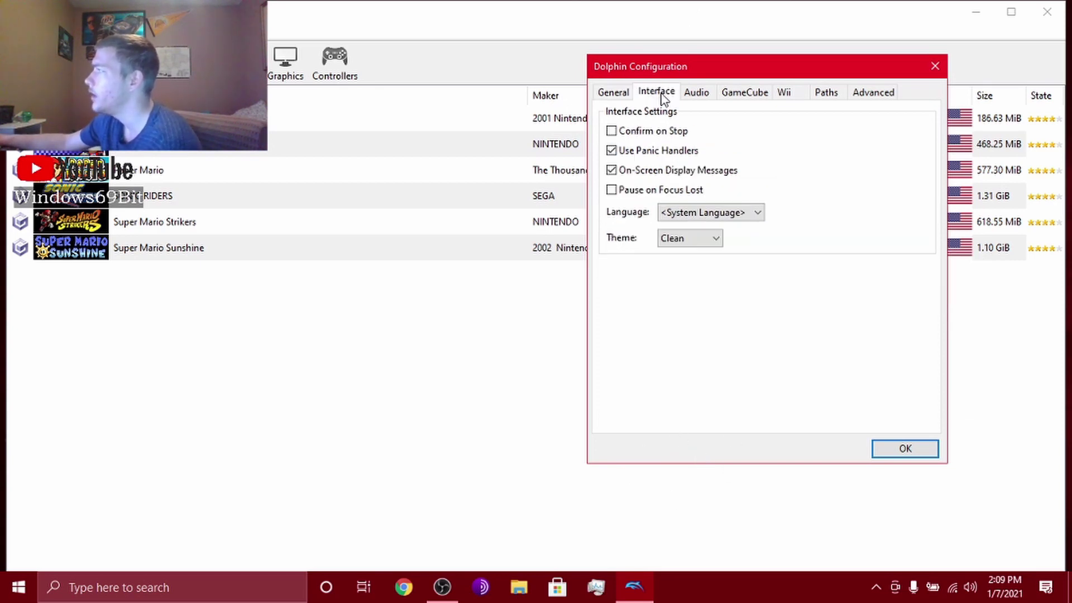
click(702, 98)
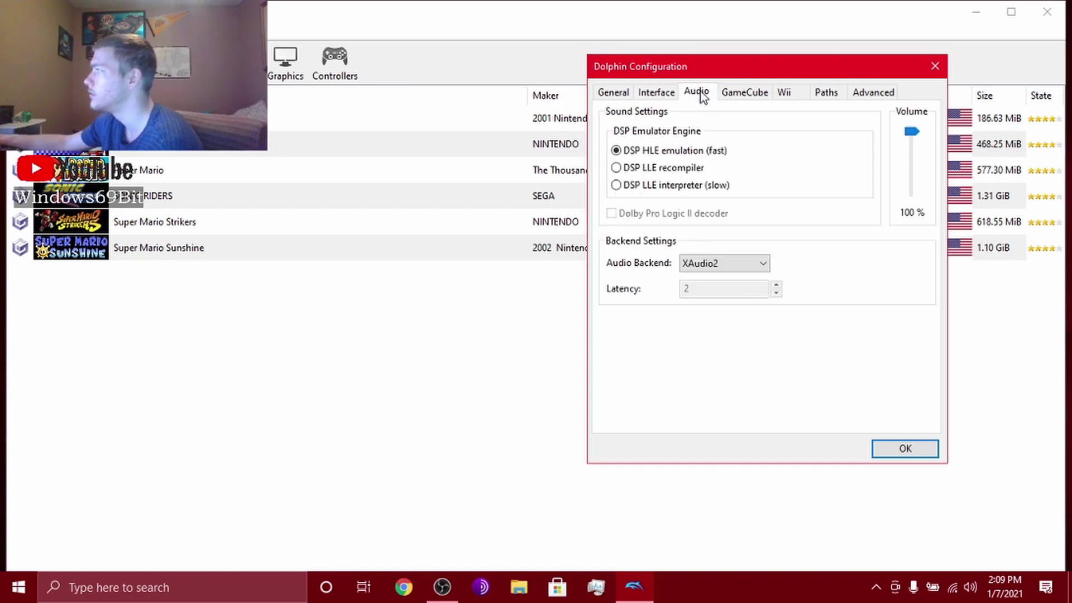
click(756, 93)
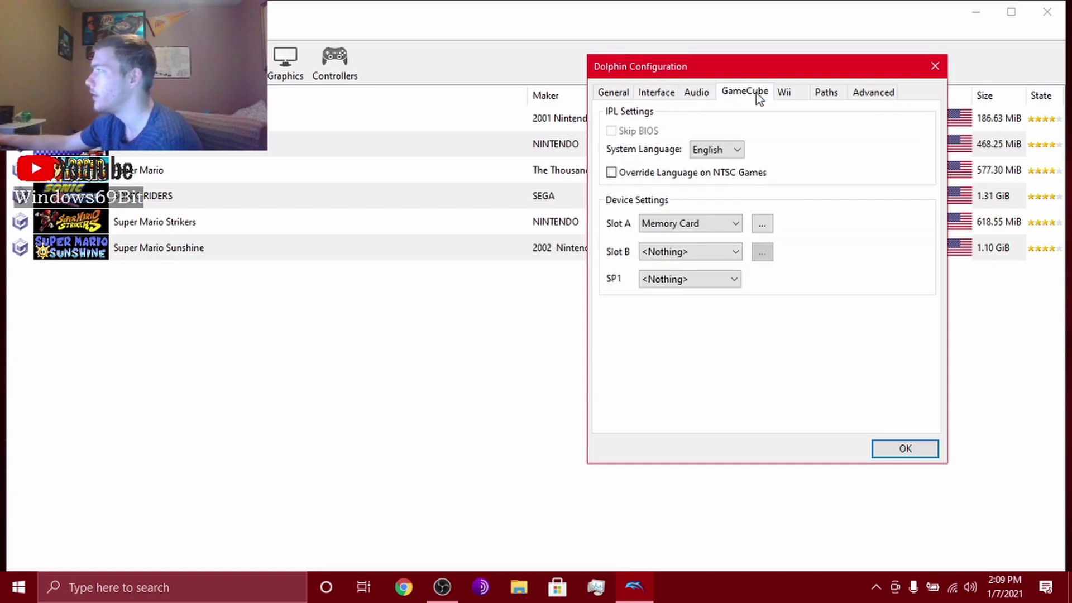
click(791, 95)
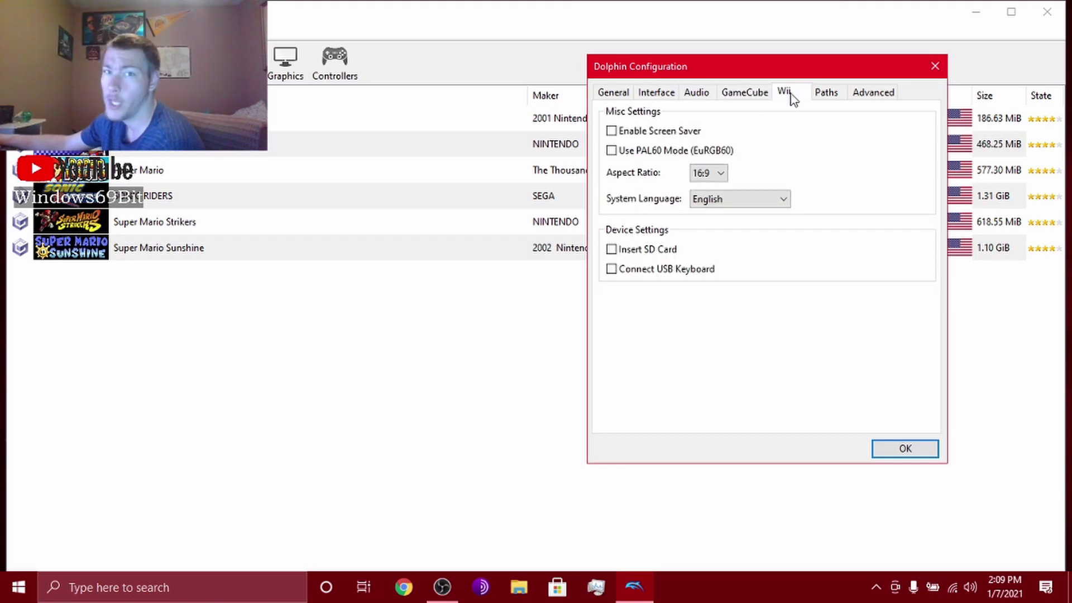
click(828, 96)
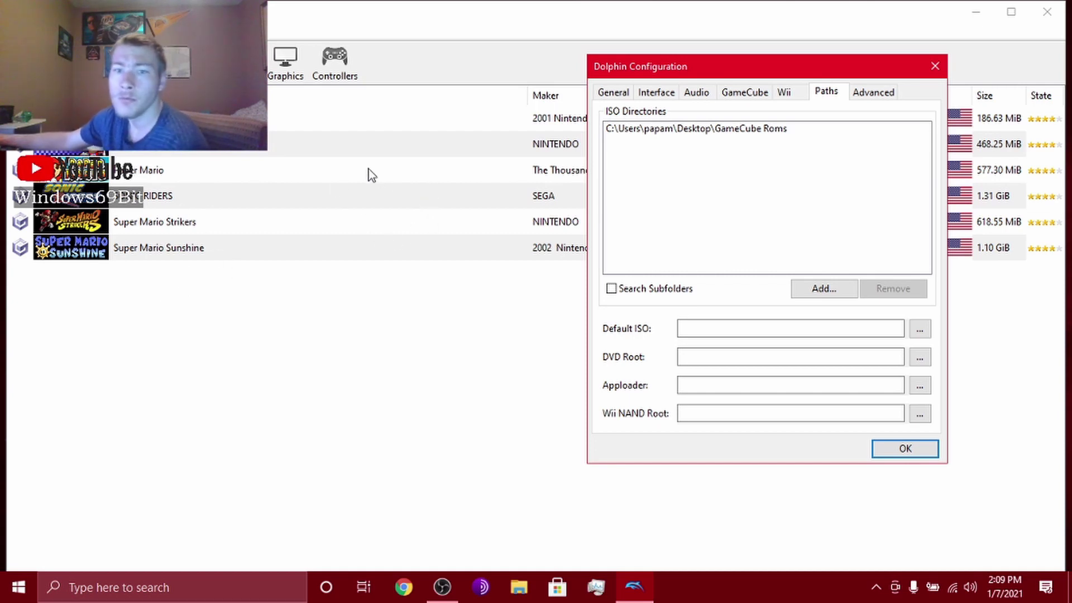
click(887, 92)
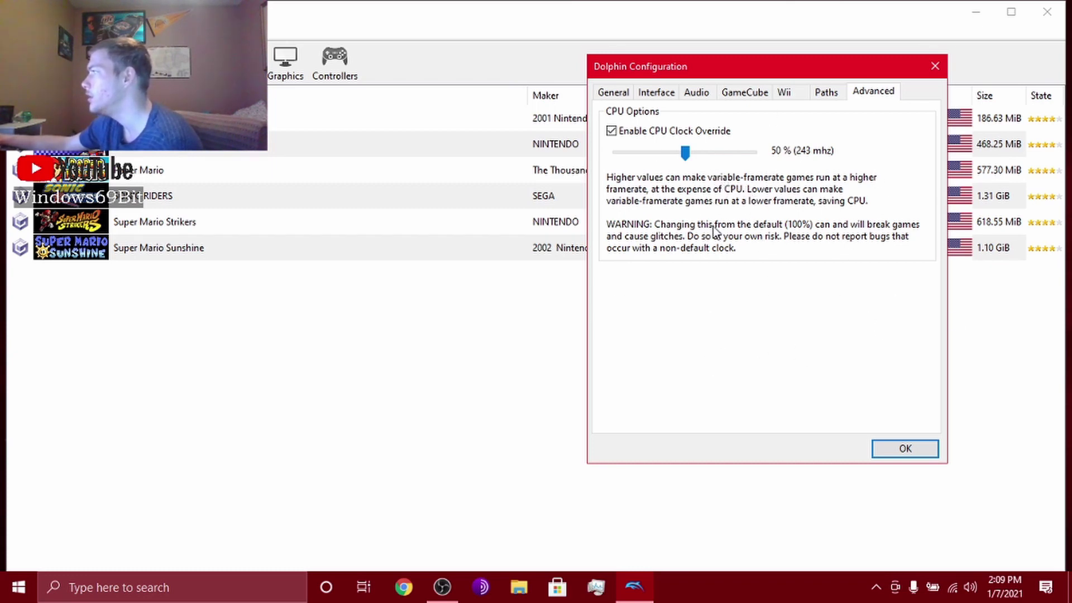
click(929, 454)
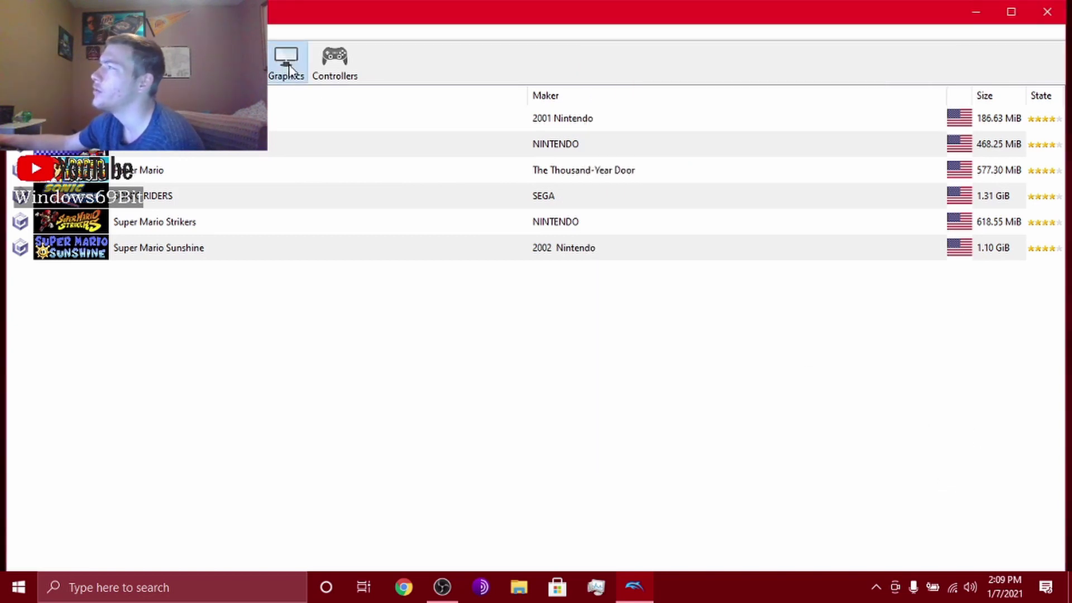
Open Dolphin's graphics configuration and review the Enhancements, Hacks, Advanced and General settings
click(272, 78)
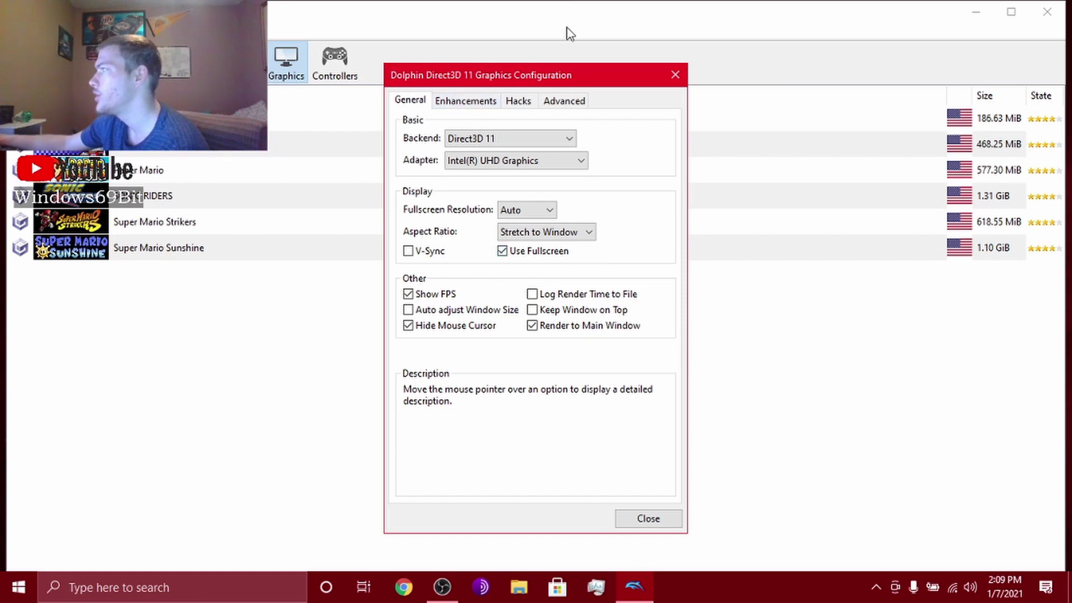
drag(571, 71, 739, 19)
click(646, 51)
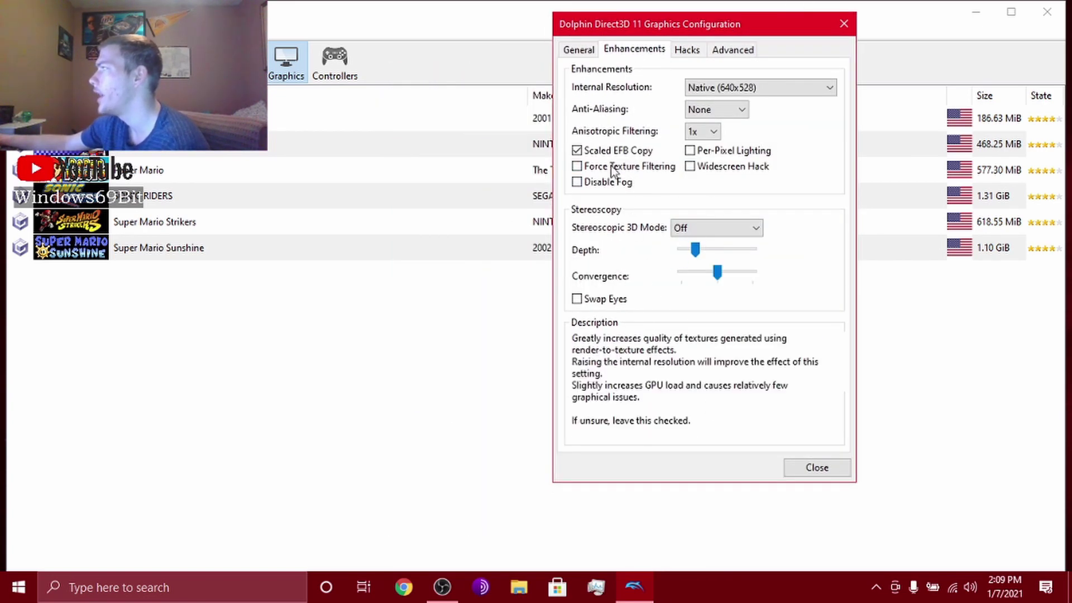
click(686, 51)
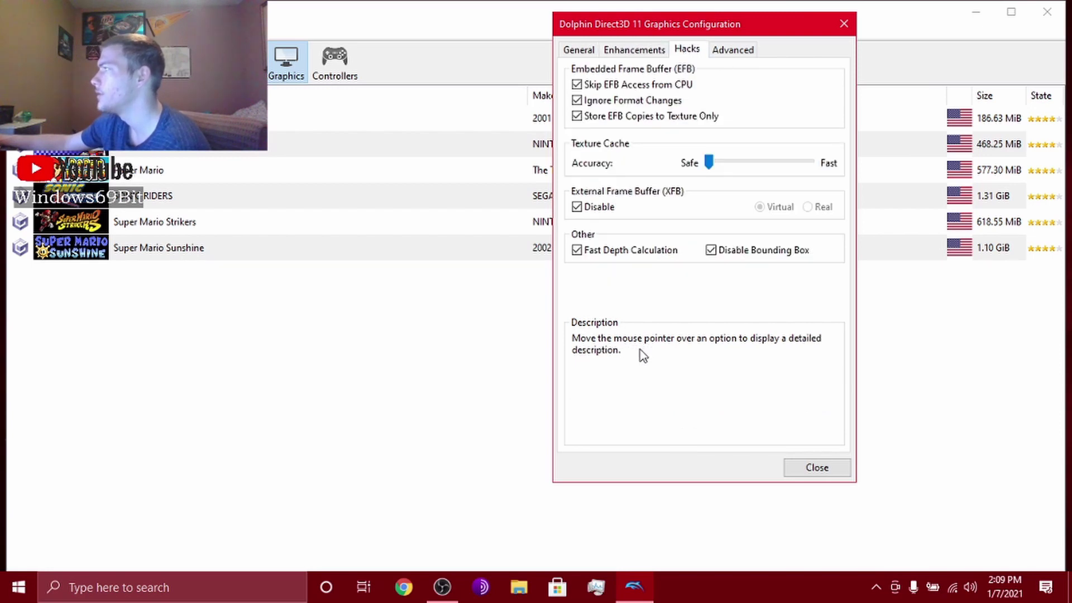
click(733, 51)
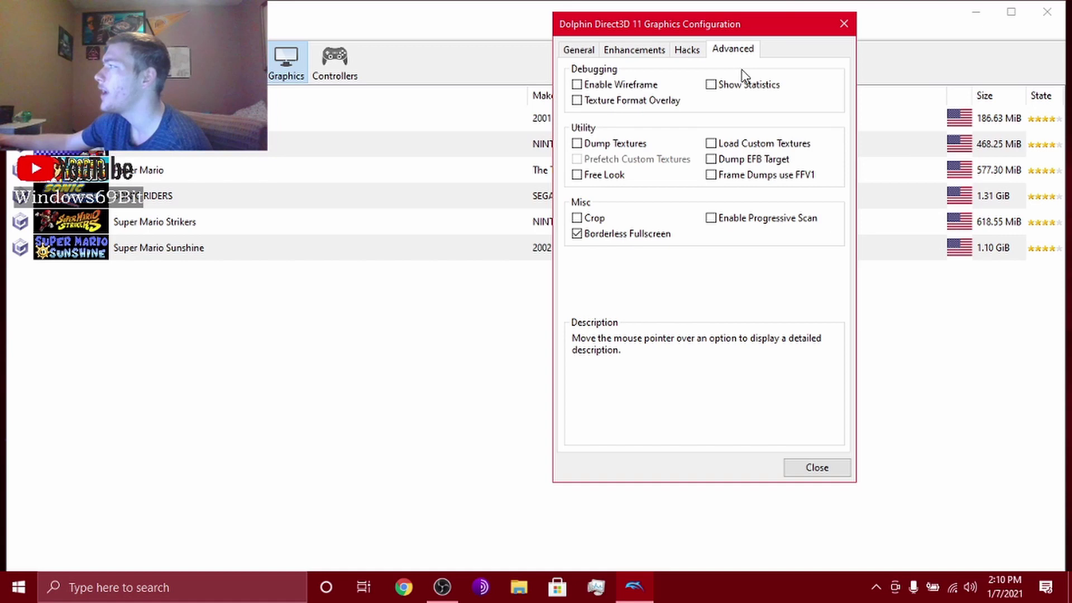
click(578, 51)
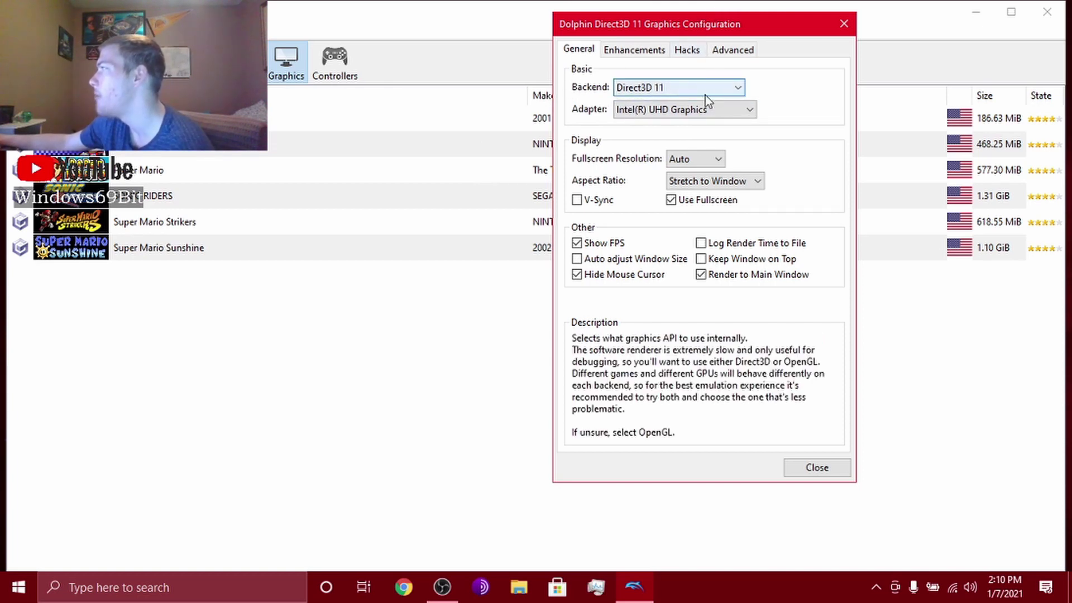
Choose Direct3D 11 as the graphics backend, close the graphics configuration, and exit Dolphin
click(737, 87)
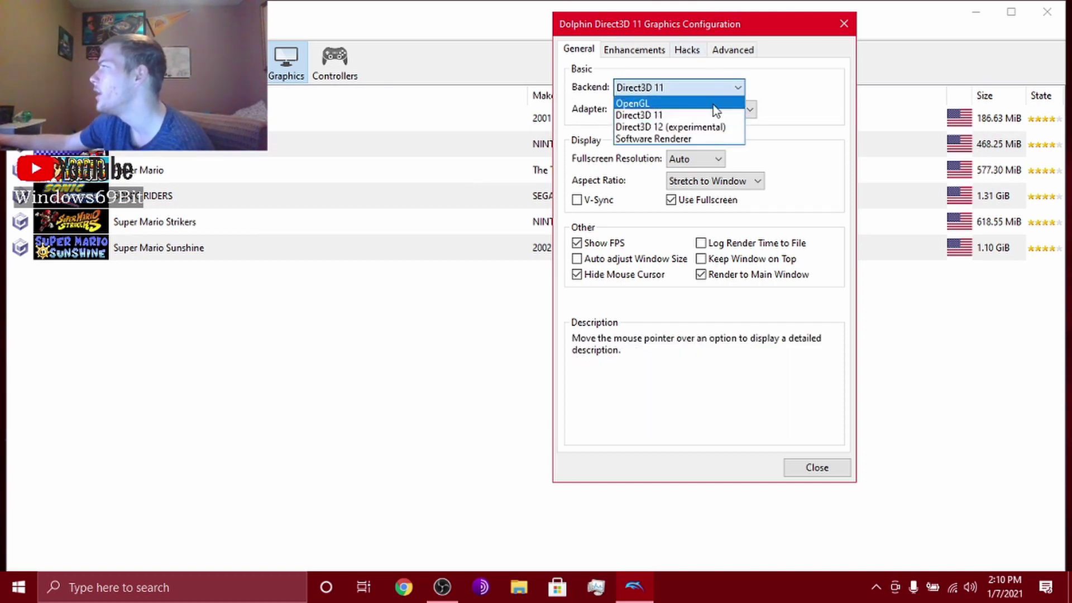
click(667, 115)
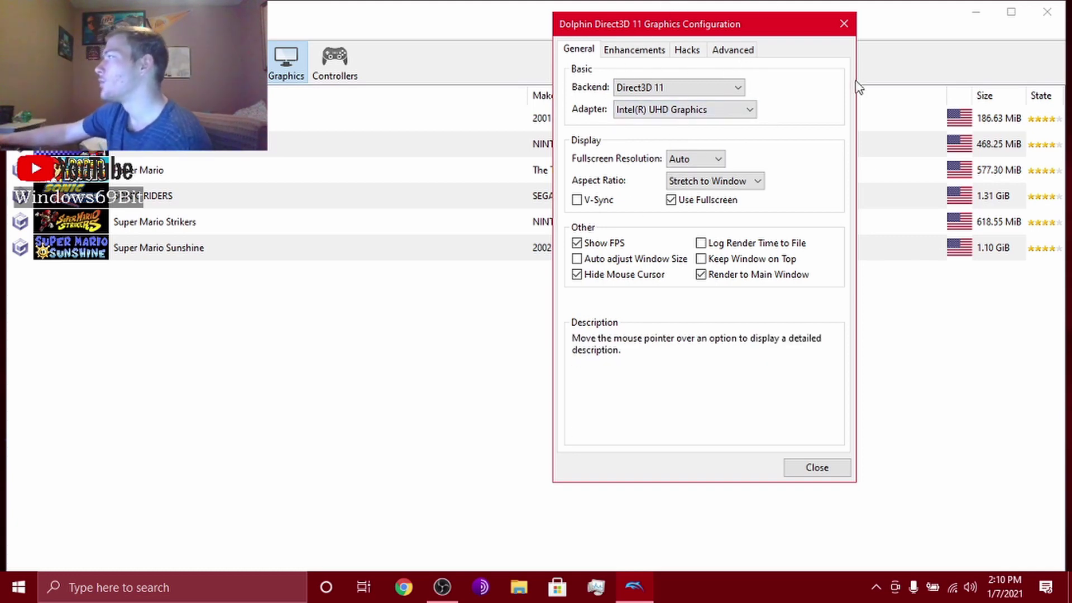
click(738, 89)
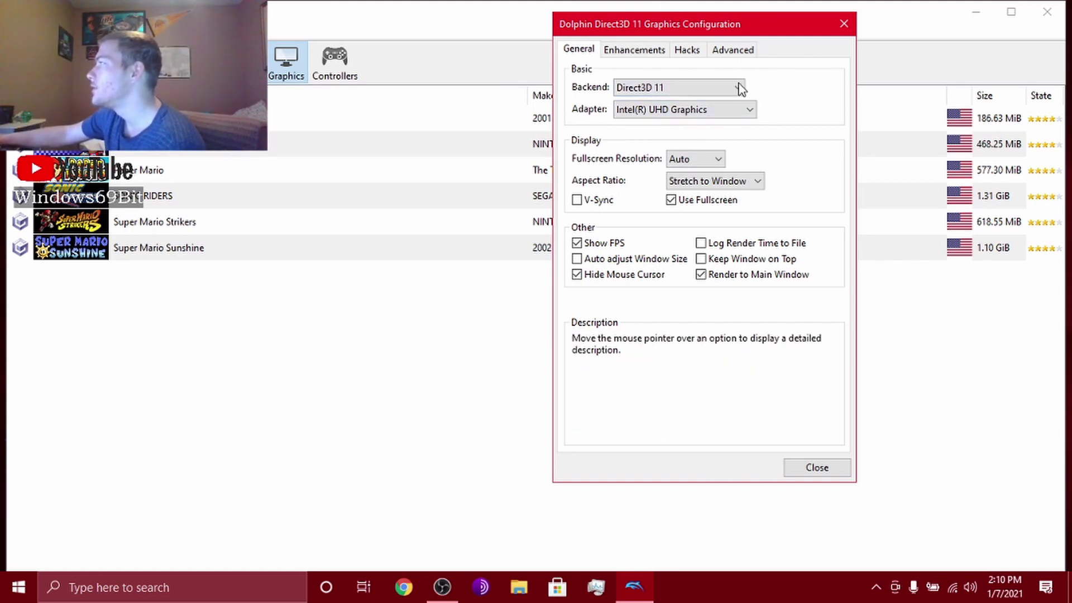
click(817, 468)
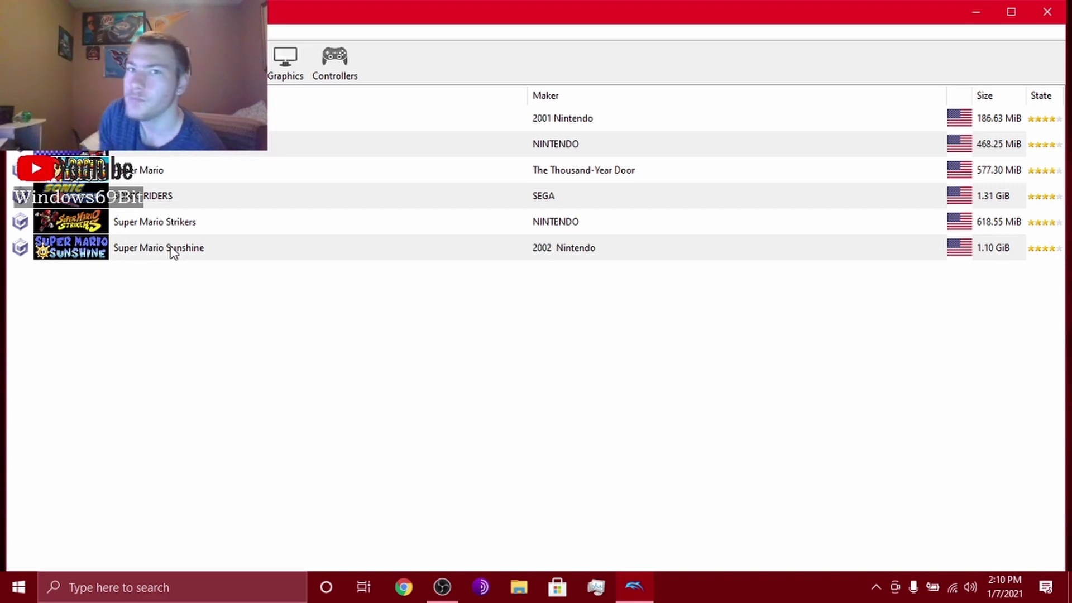
click(1047, 12)
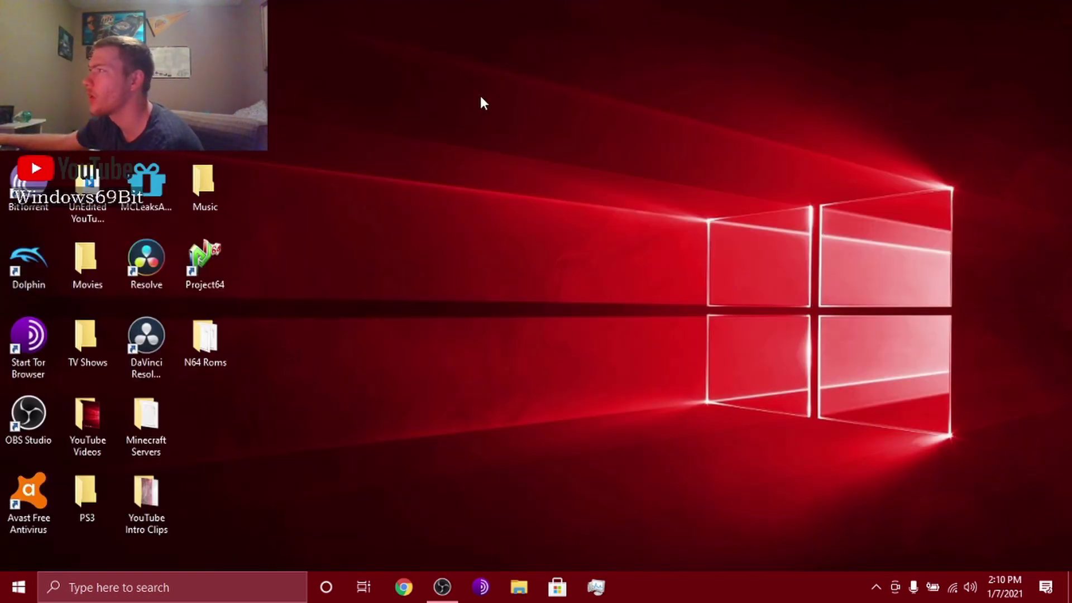
drag(414, 120, 1024, 500)
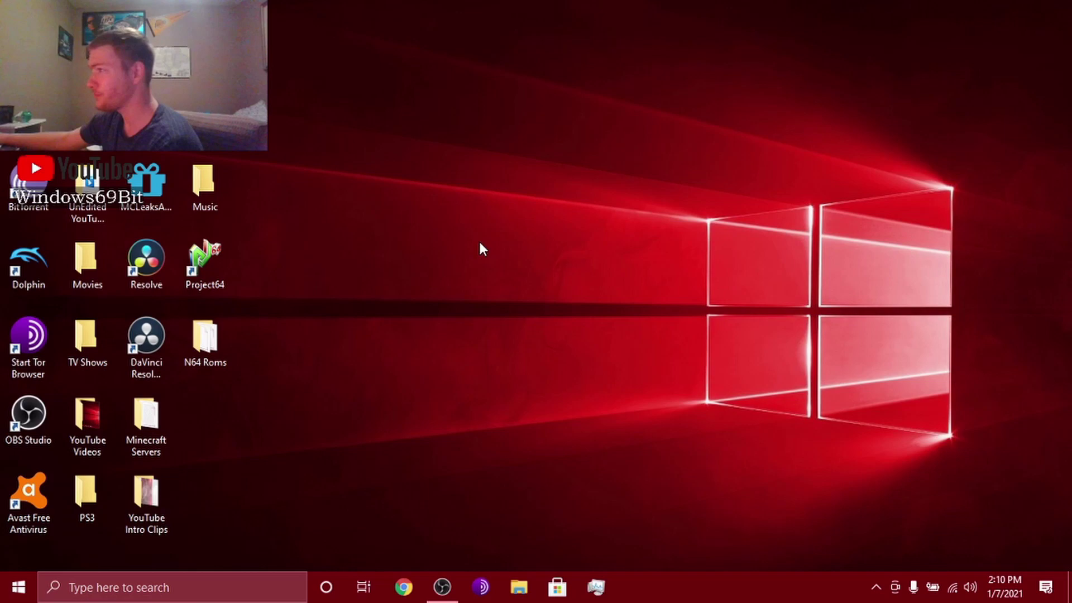
Switch to Chrome, open the GameCube section of The Vault on Vimm's Lair, and look through its top downloads and rating lists
click(403, 586)
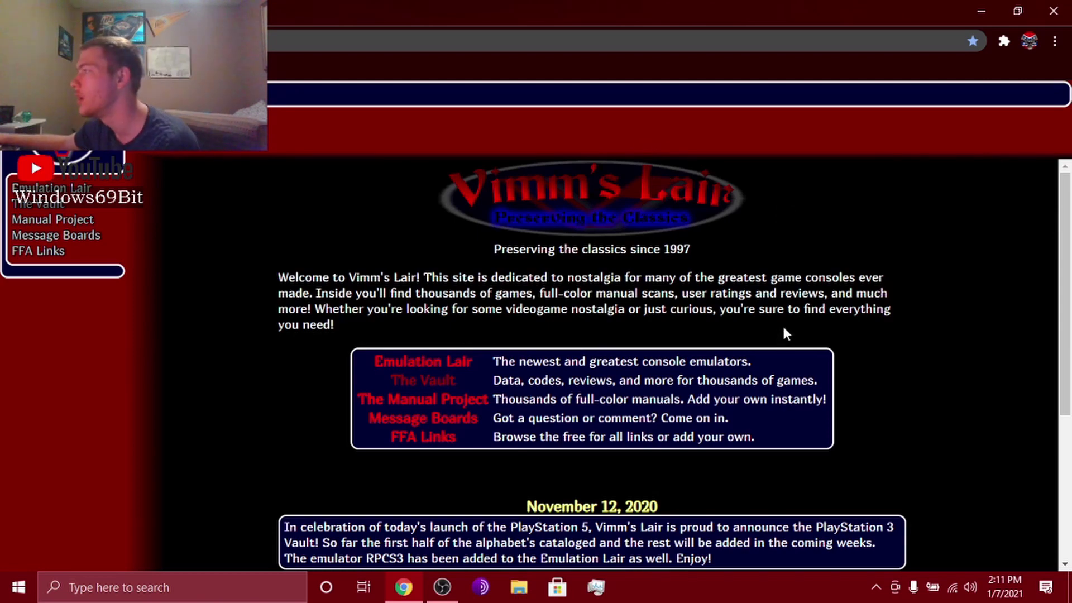
scroll(781, 334, down, 4)
scroll(778, 335, up, 4)
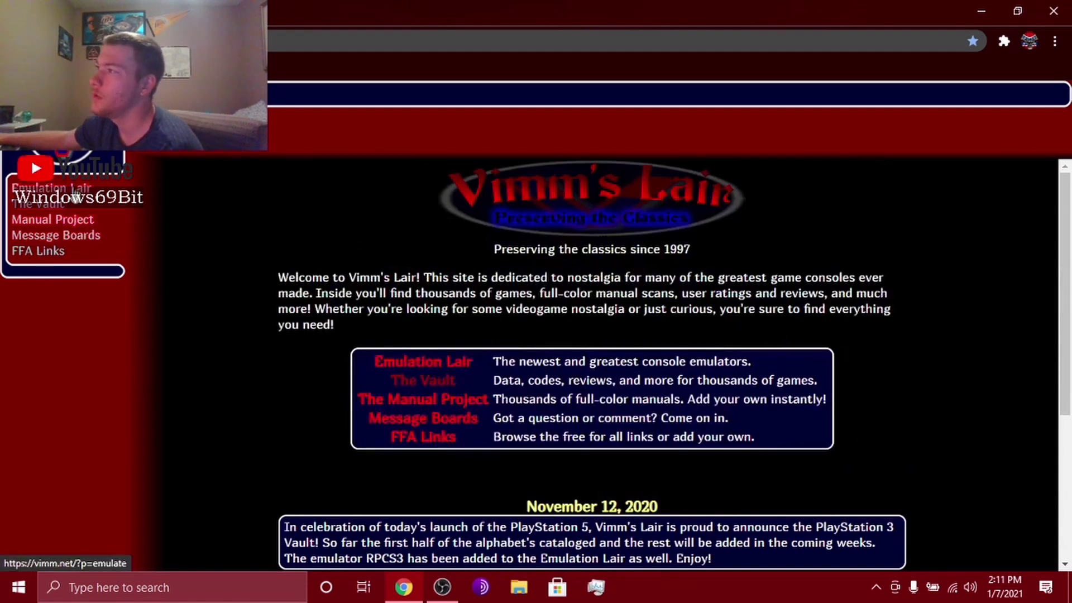
click(55, 203)
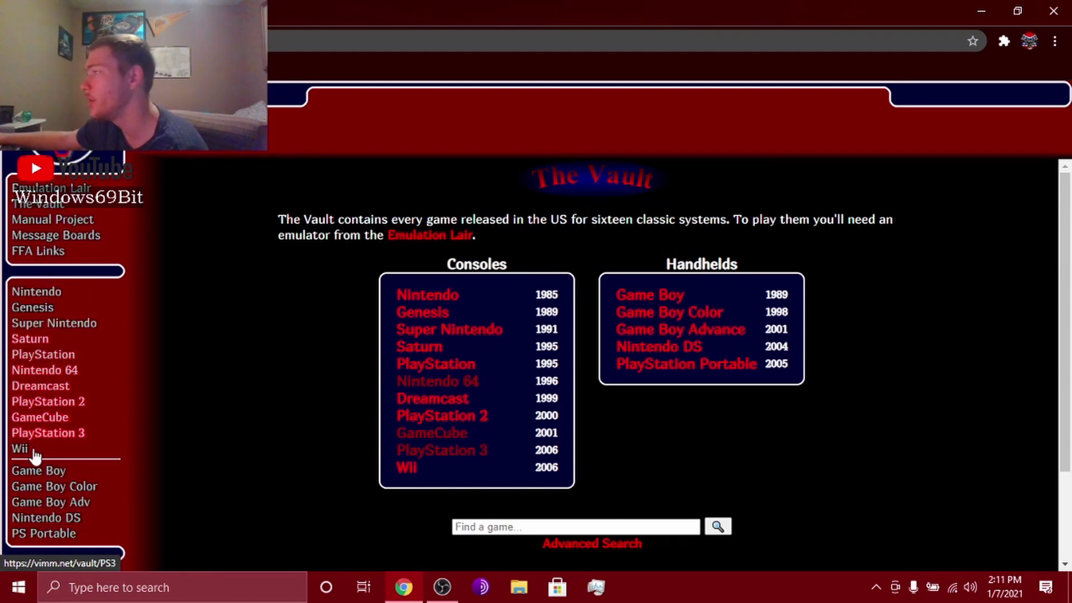
click(47, 420)
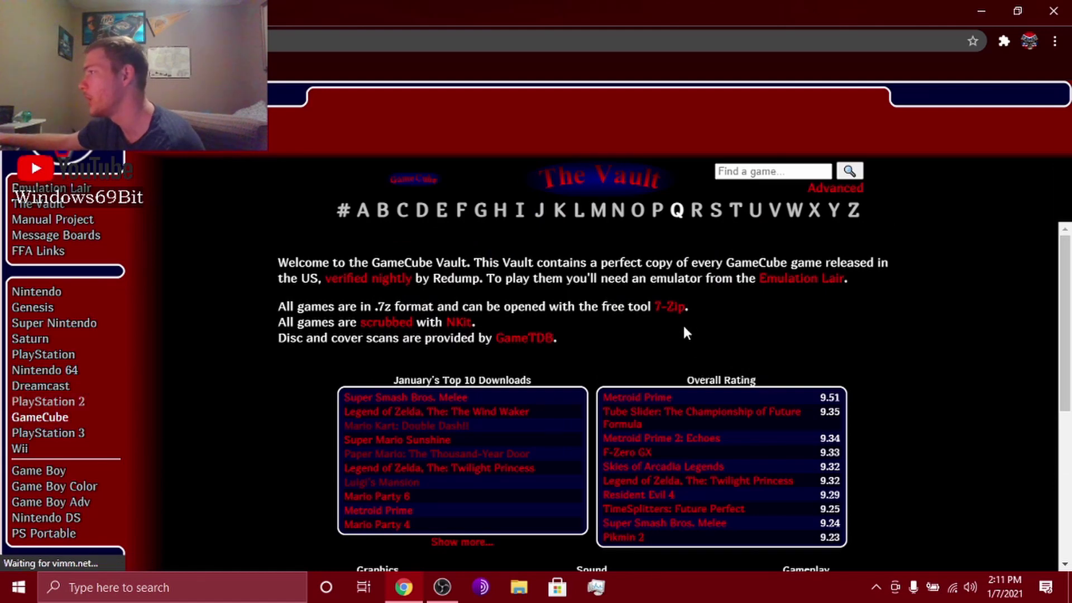
scroll(629, 366, down, 1)
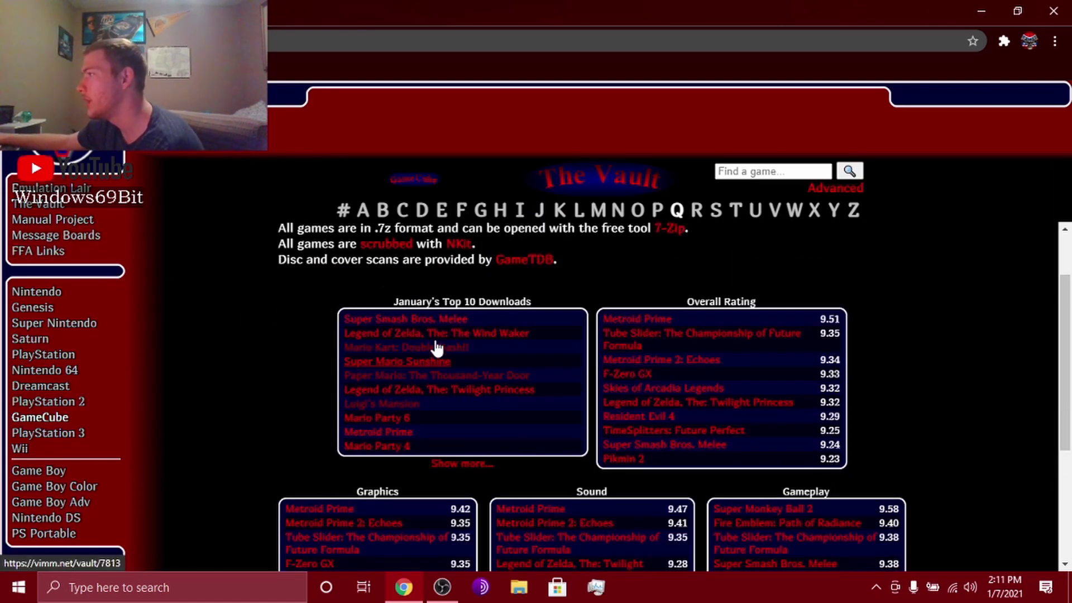
scroll(463, 356, down, 3)
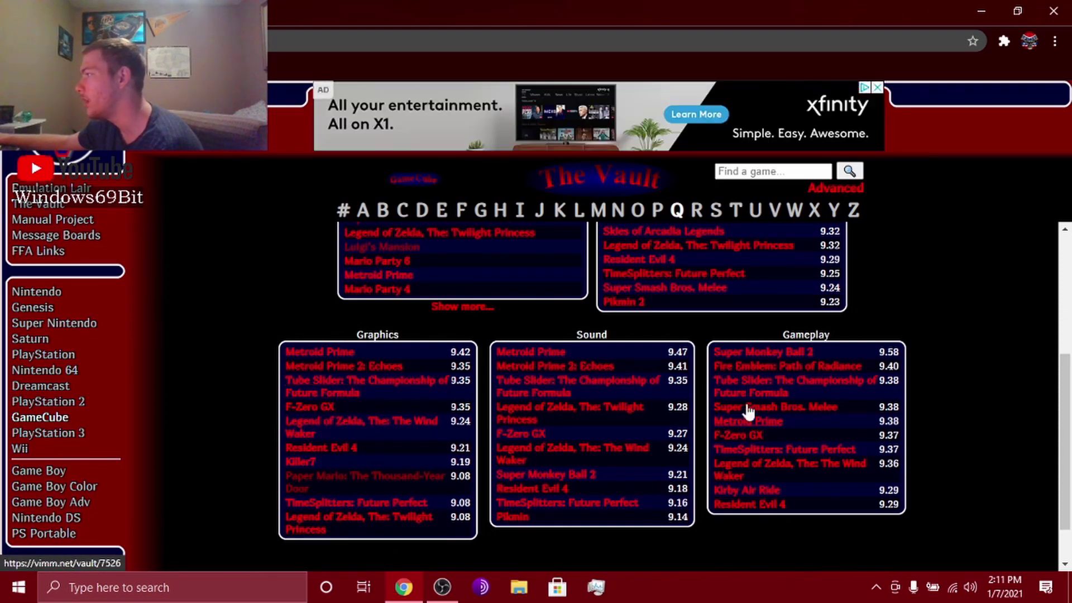
scroll(584, 423, up, 4)
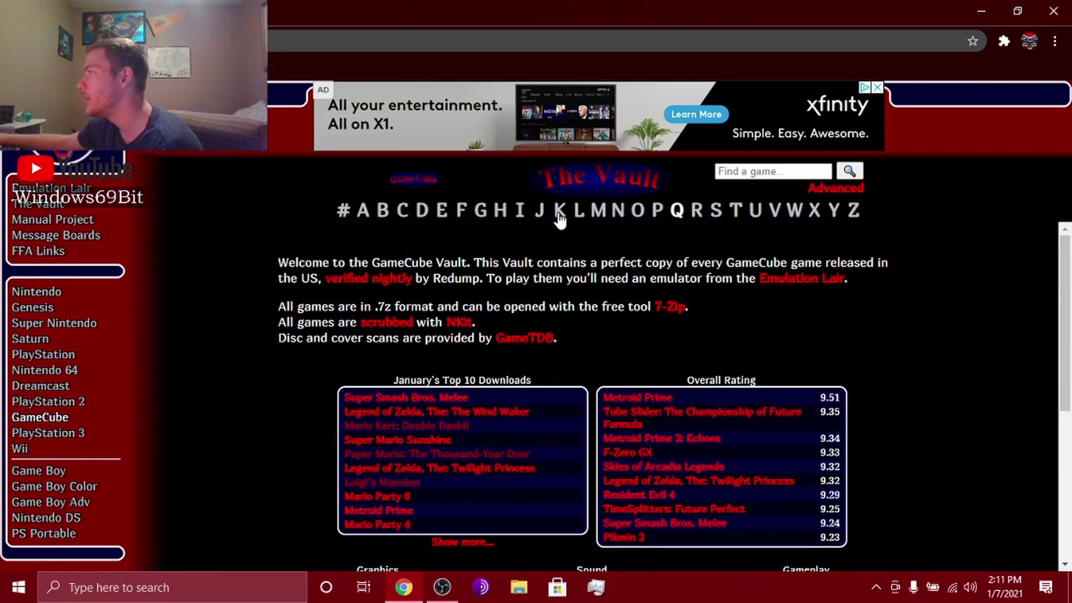
List the GameCube games starting with S and look through the titles around Sonic and Shadow the Hedgehog
click(716, 210)
scroll(396, 326, down, 5)
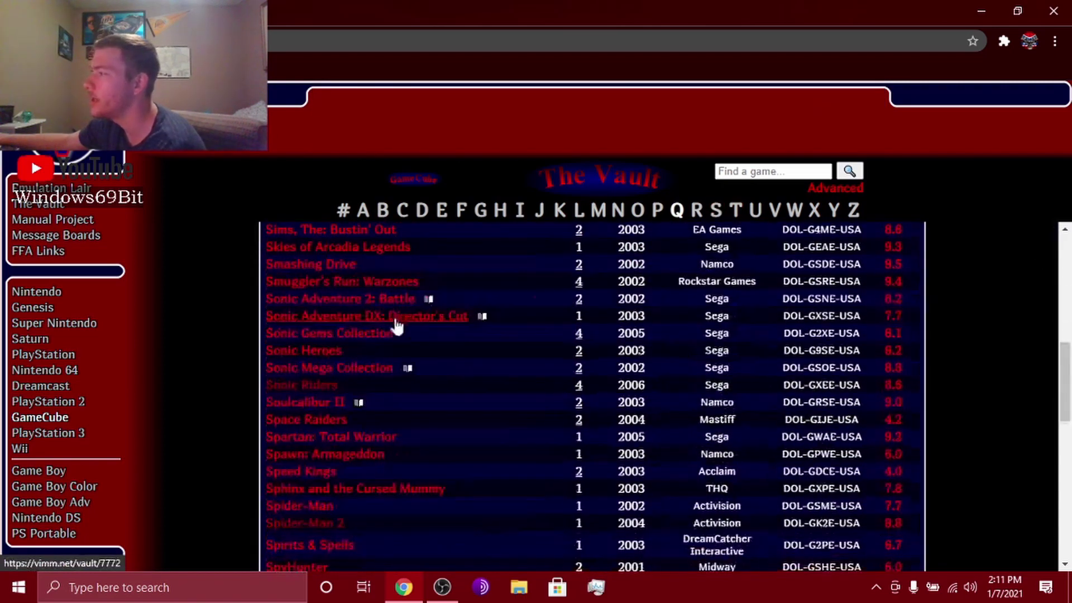
scroll(393, 335, down, 5)
scroll(386, 349, up, 5)
scroll(385, 424, up, 4)
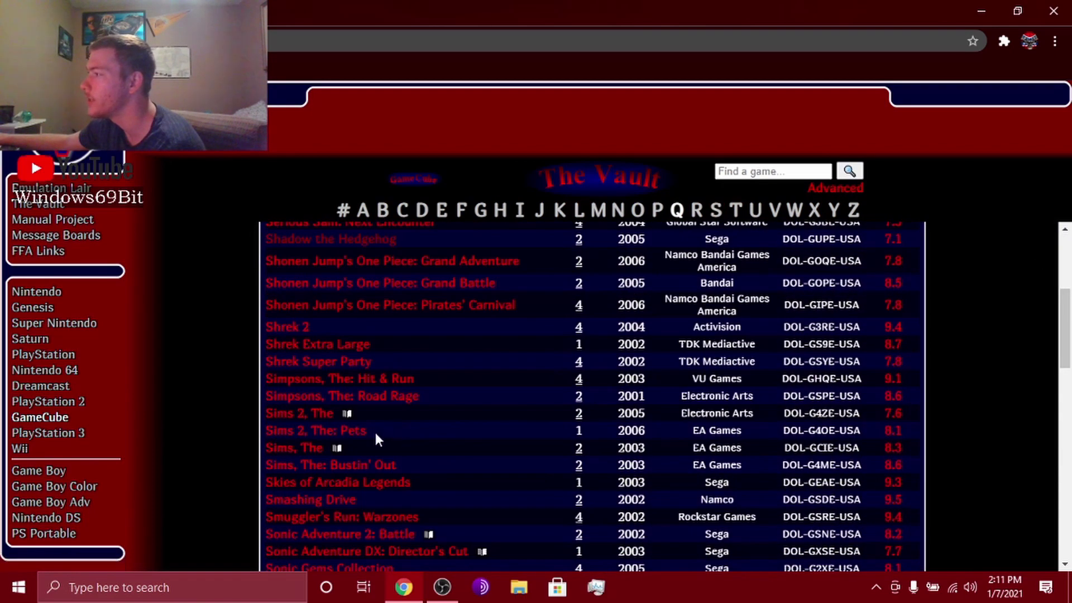
scroll(335, 347, up, 3)
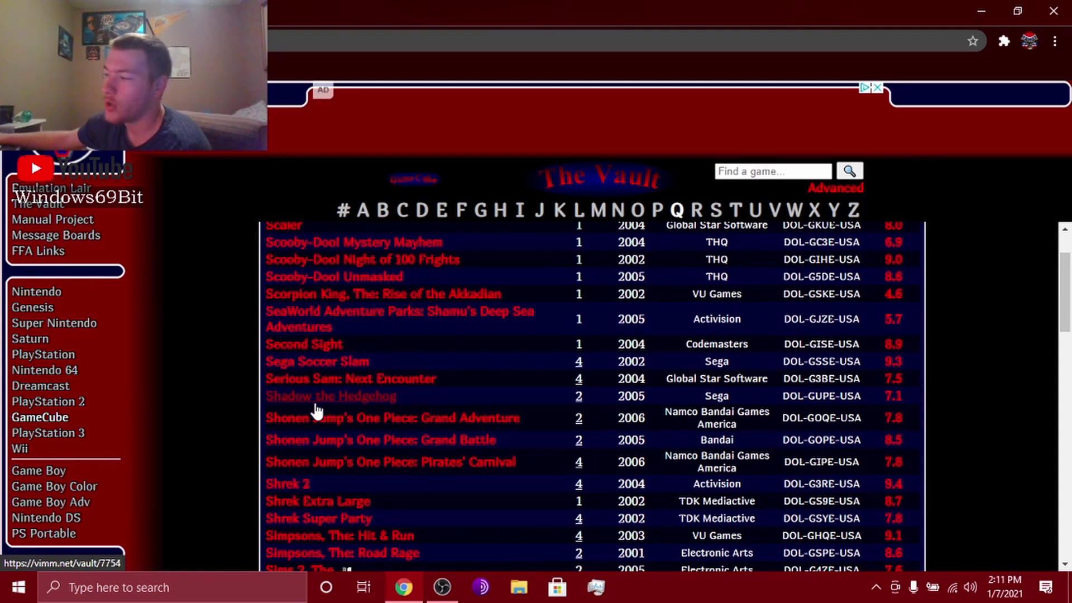
mouse_move(316, 401)
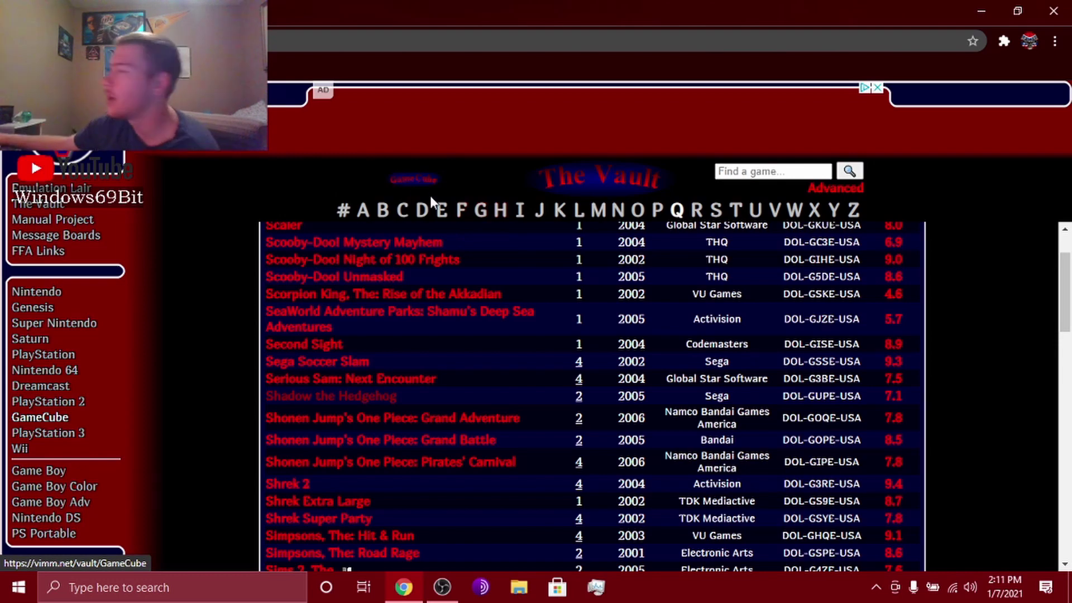
Open the Scooby-Doo! Unmasked page from the game list and start downloading the game
click(377, 282)
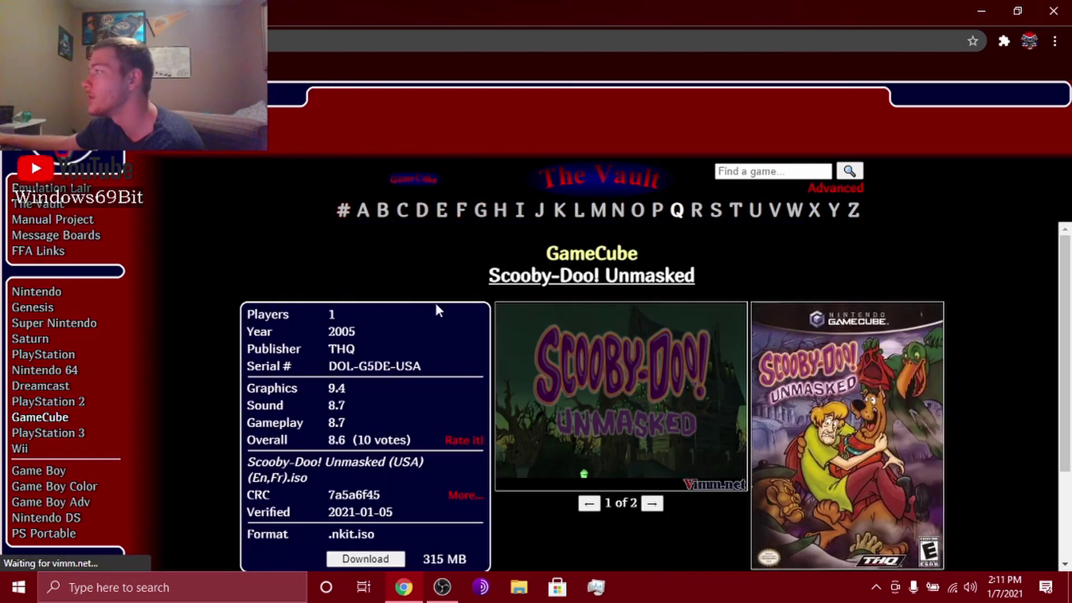
scroll(581, 442, down, 3)
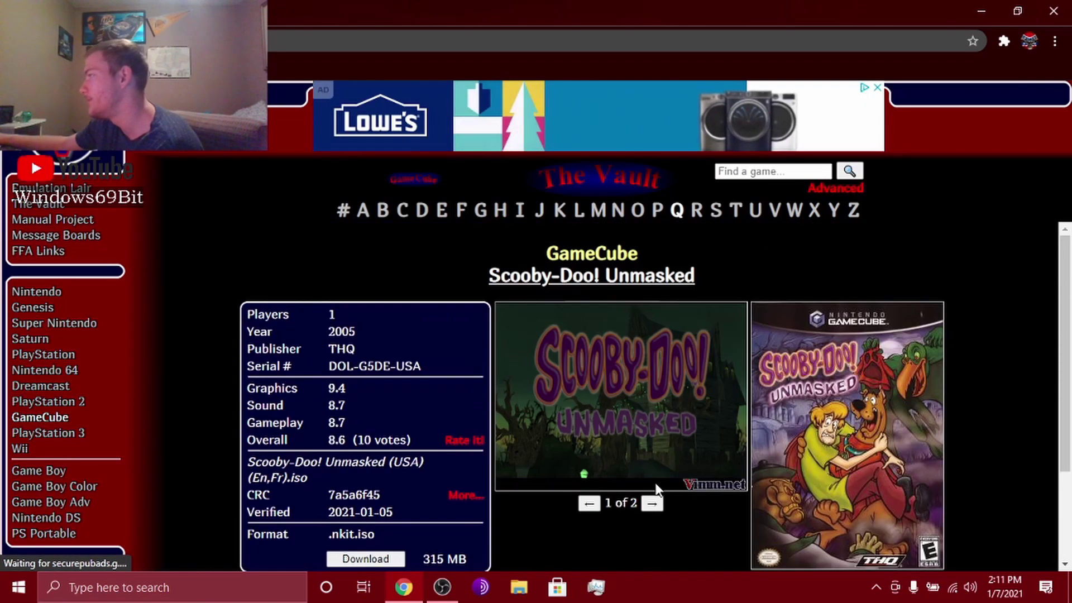
scroll(456, 521, up, 2)
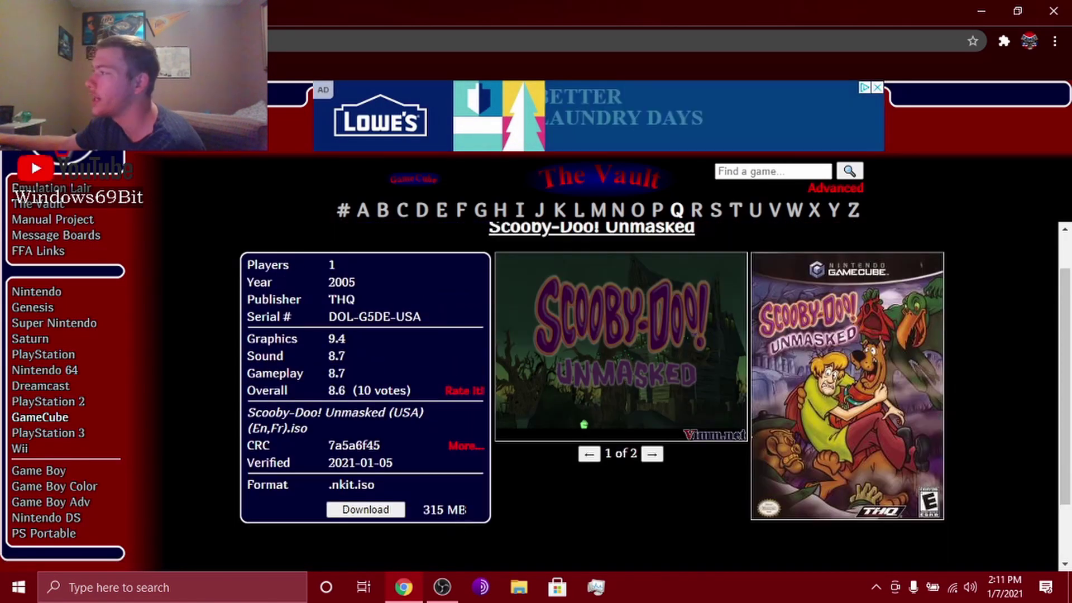
click(369, 511)
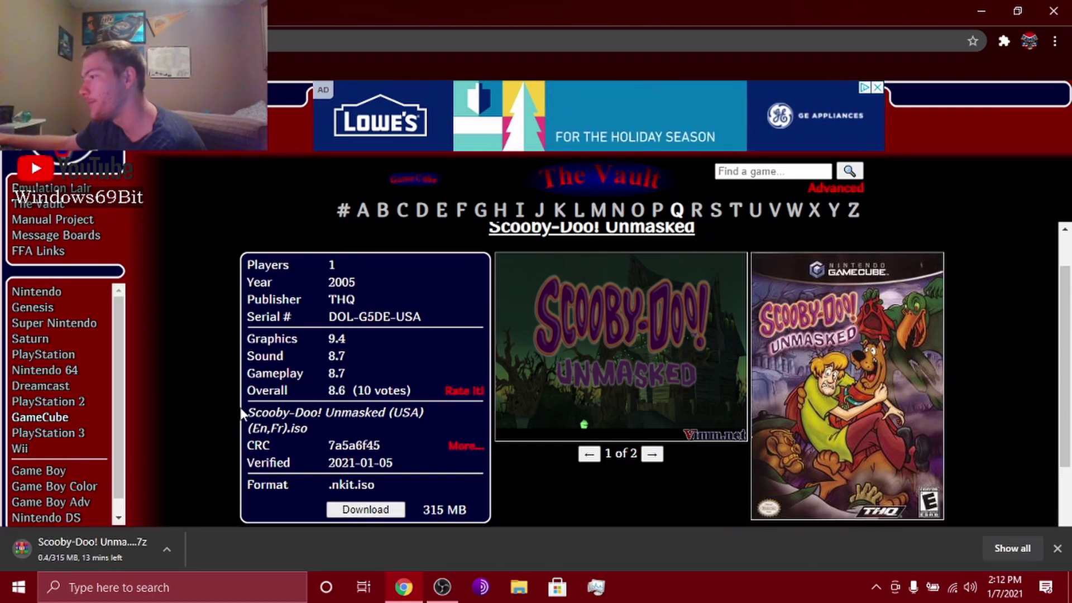
Cancel the Scooby-Doo! Unmasked download and close the browser
click(167, 546)
click(220, 522)
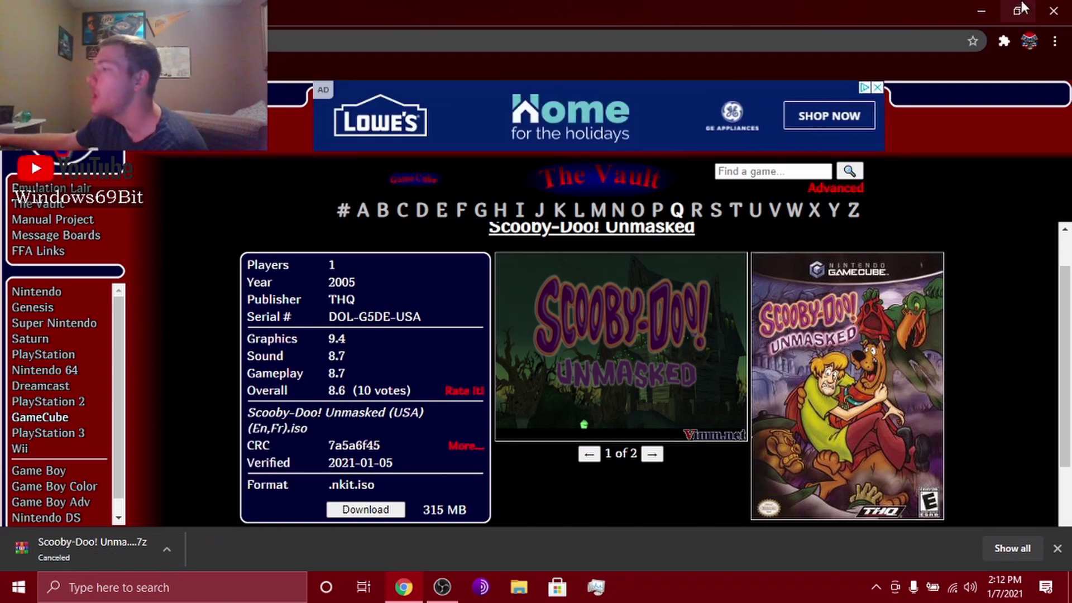
click(1054, 11)
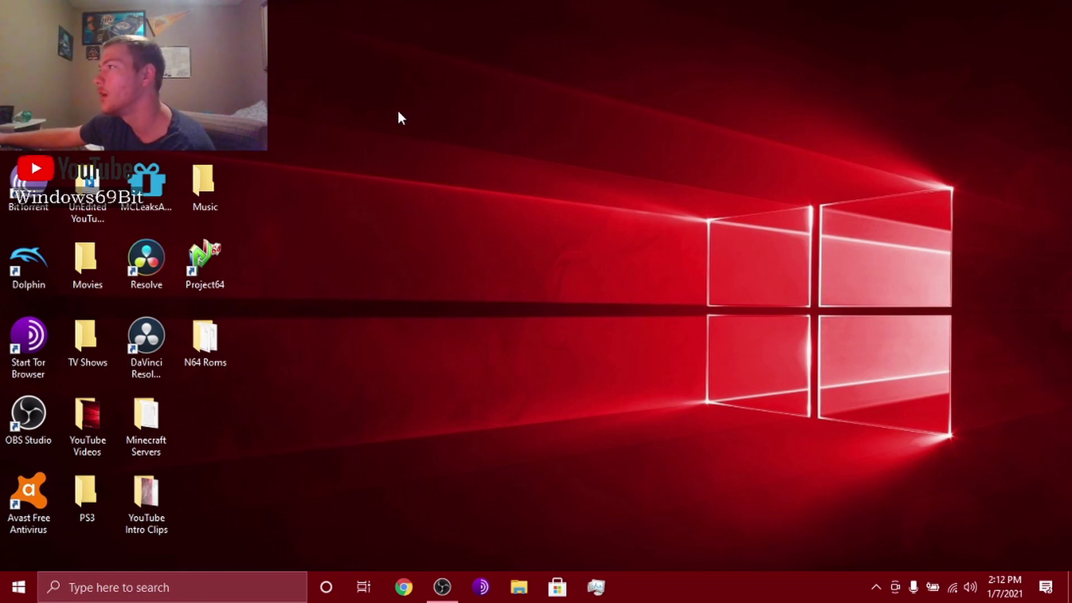
drag(822, 285, 1031, 519)
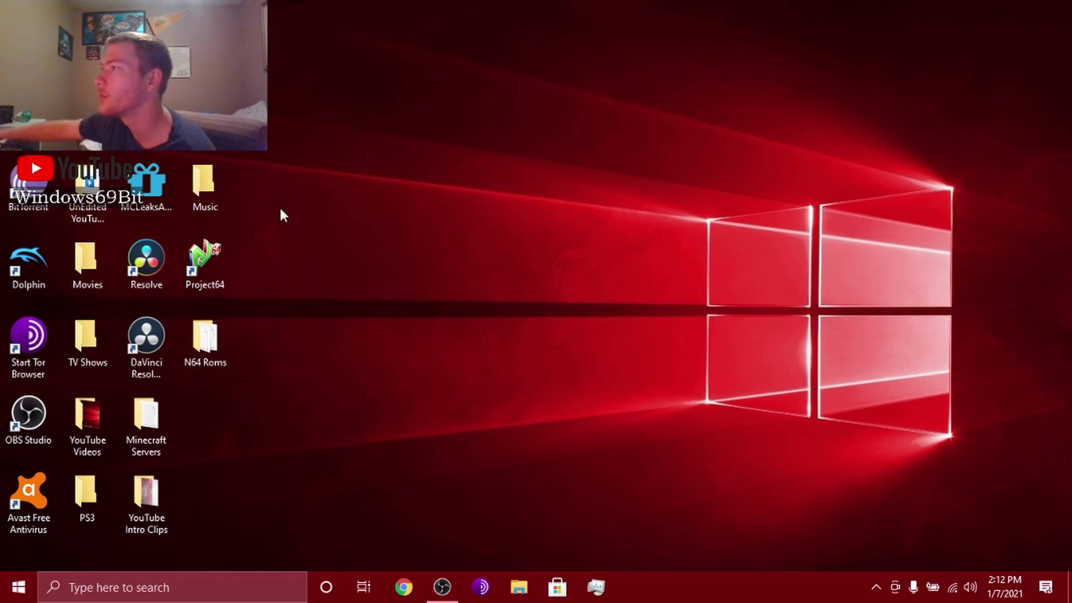
right_click(110, 406)
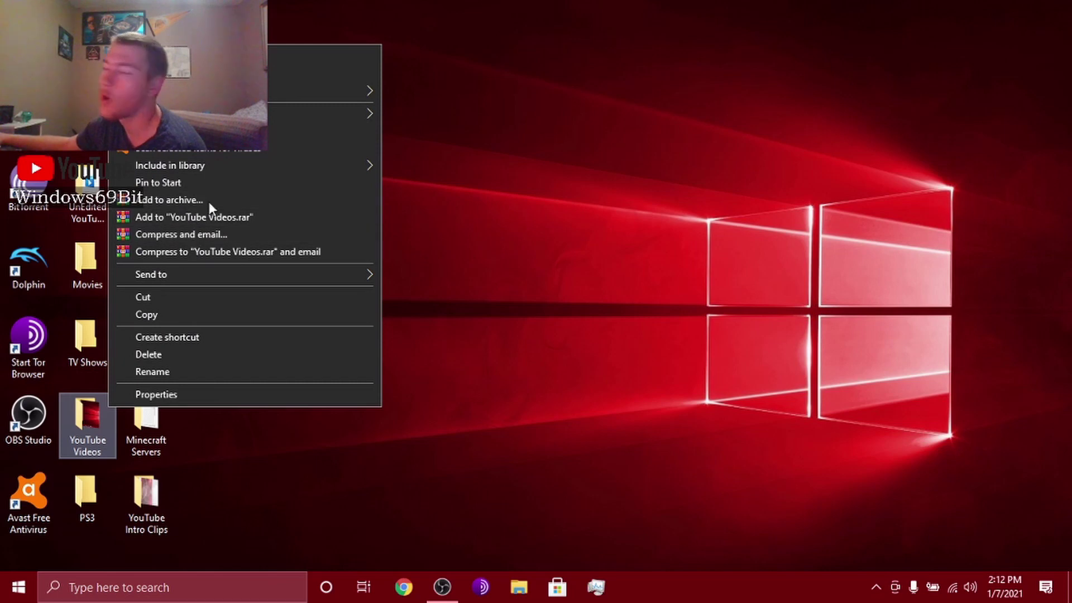
click(494, 184)
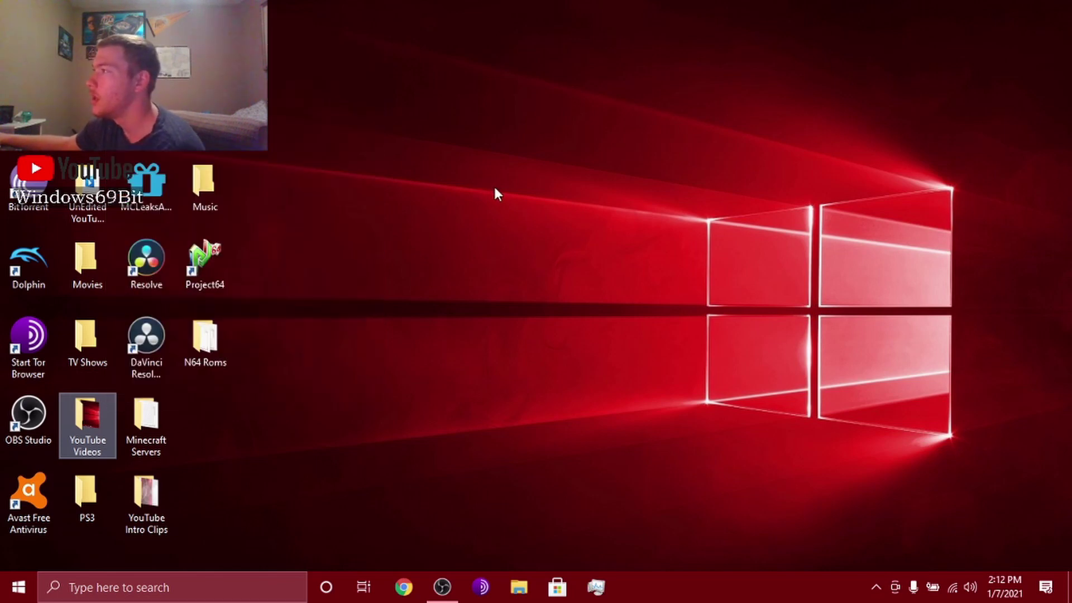
click(500, 381)
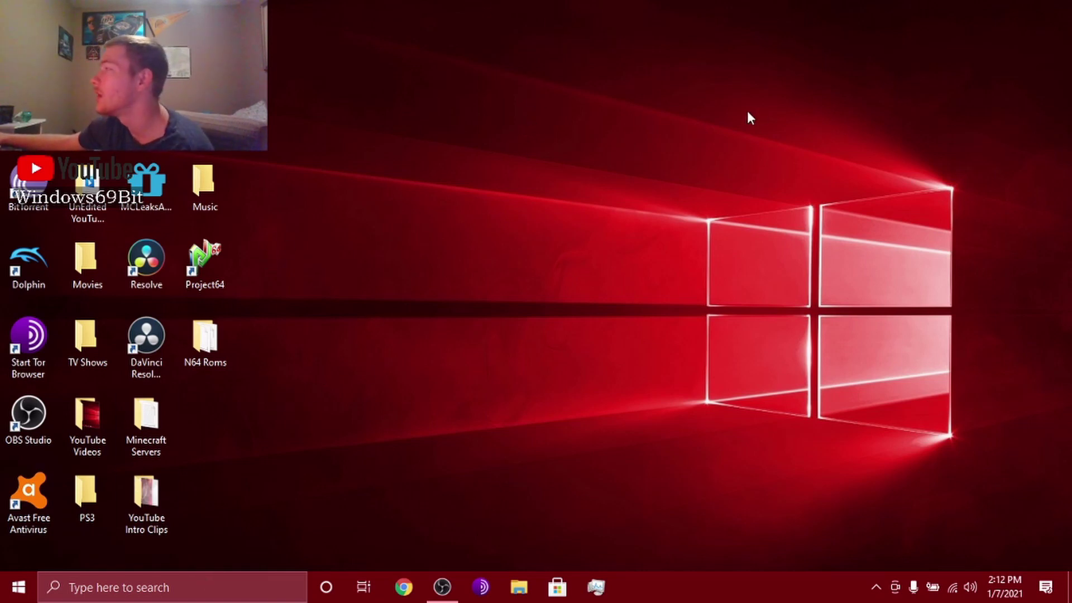
drag(662, 139, 1071, 537)
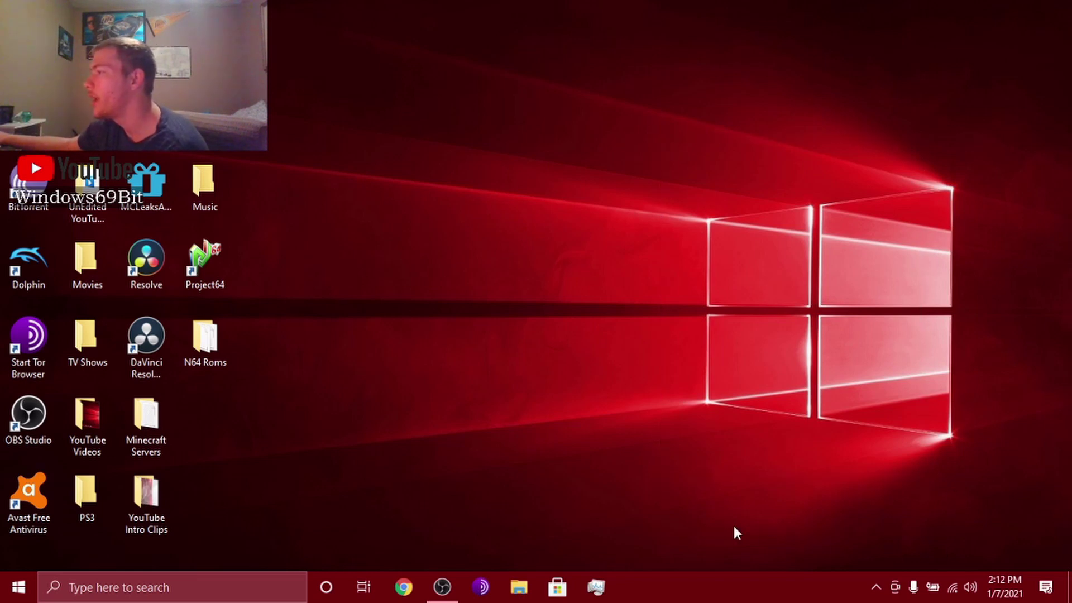